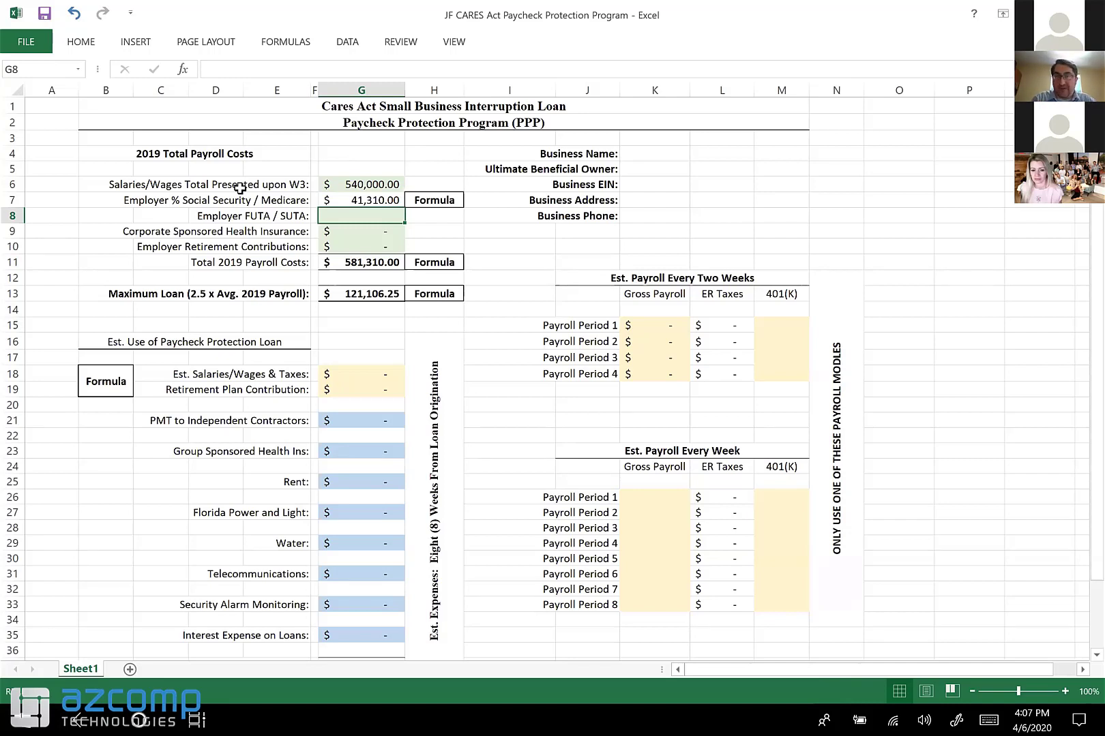
left_click(119, 185)
left_click_drag(120, 186, 278, 186)
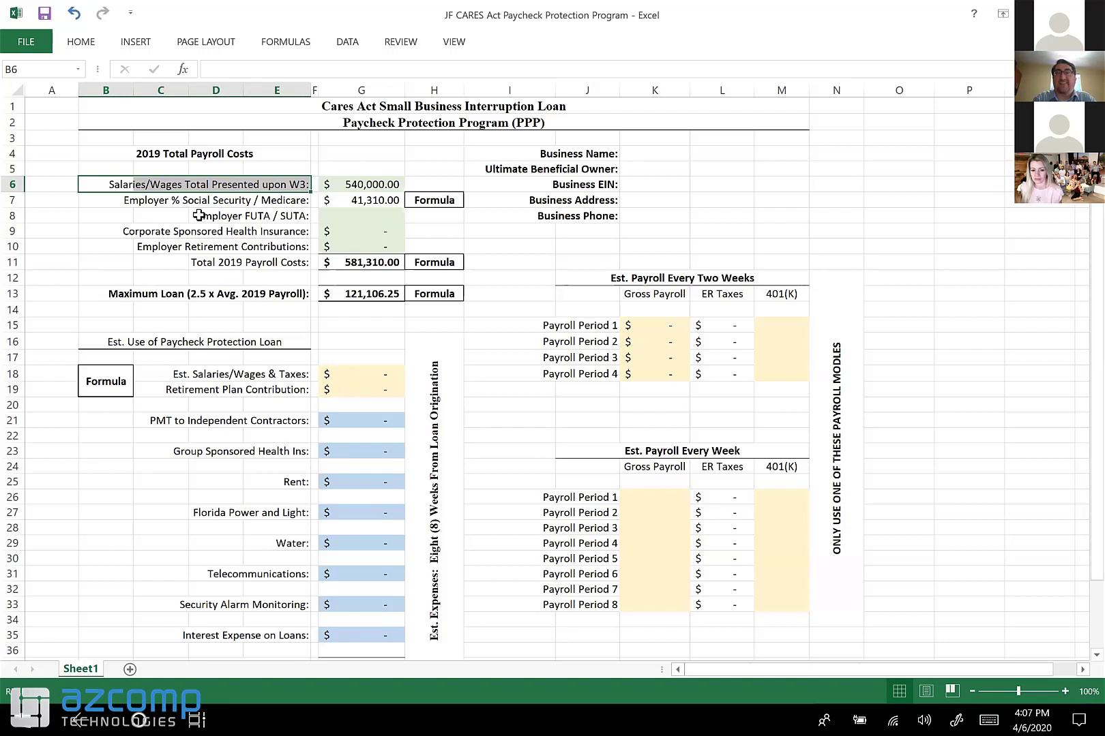
left_click(358, 192)
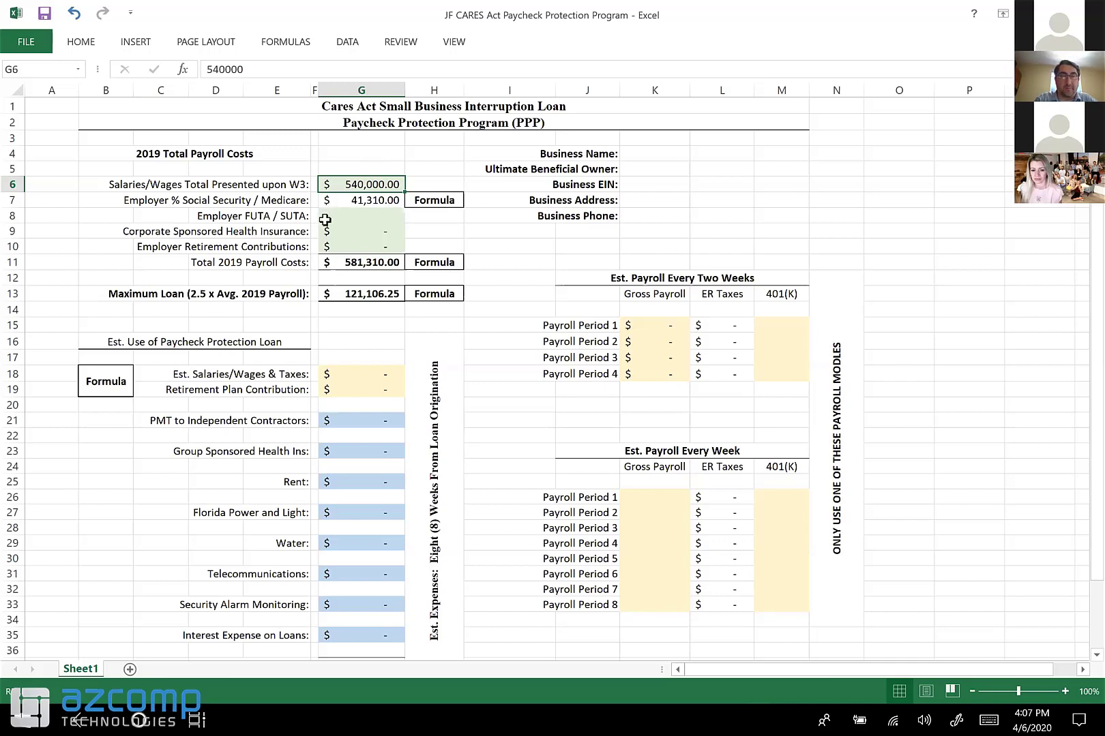
Step: Enter 1500 as the Employer FUTA / SUTA amount in the 2019 payroll costs
left_click(351, 216)
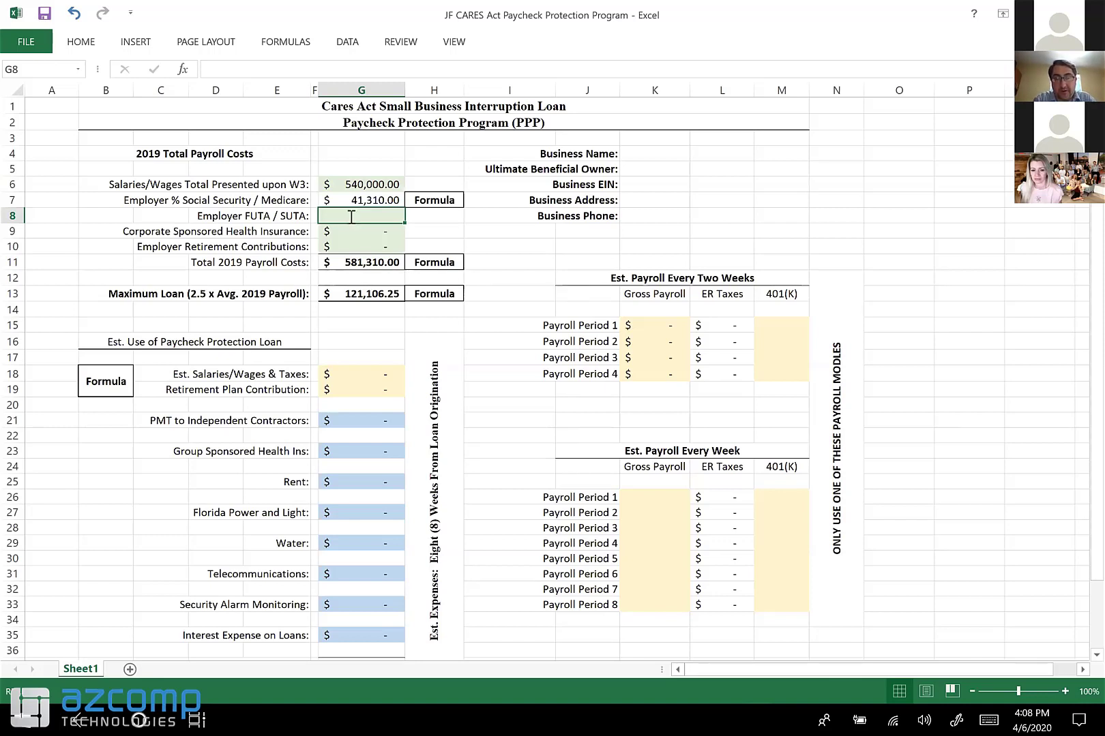
type("1500")
key("Return")
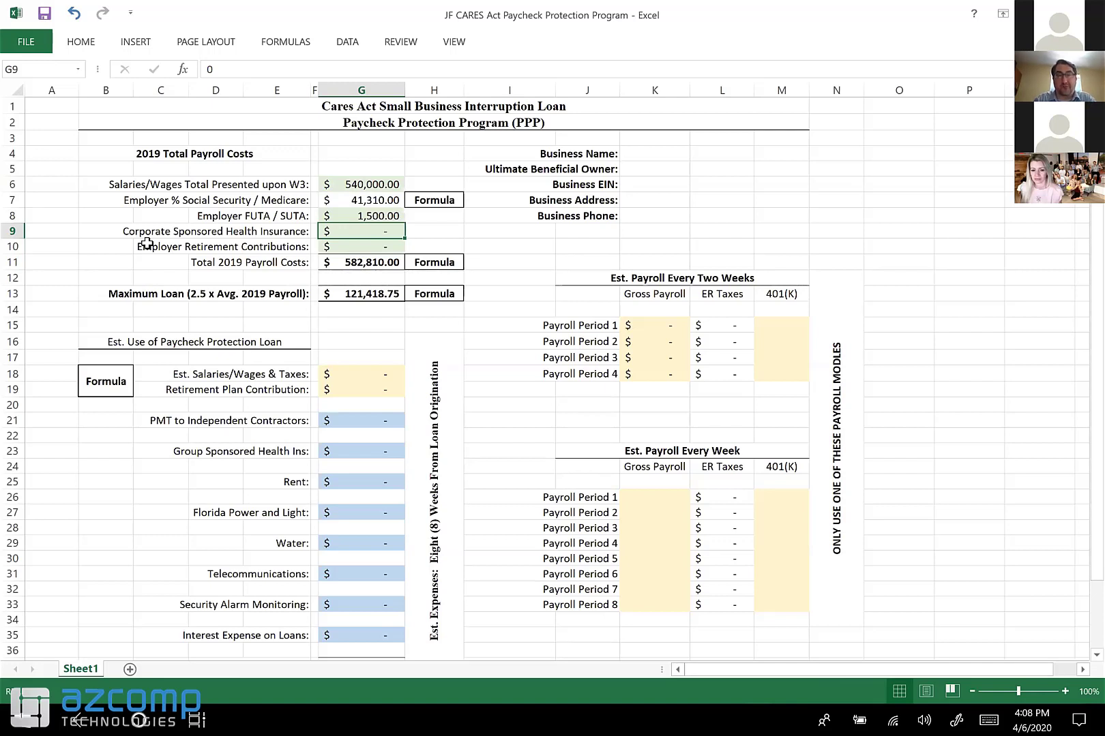
Step: Enter 25000 for Corporate Sponsored Health Insurance and 8900 for Employer Retirement Contributions
type("25")
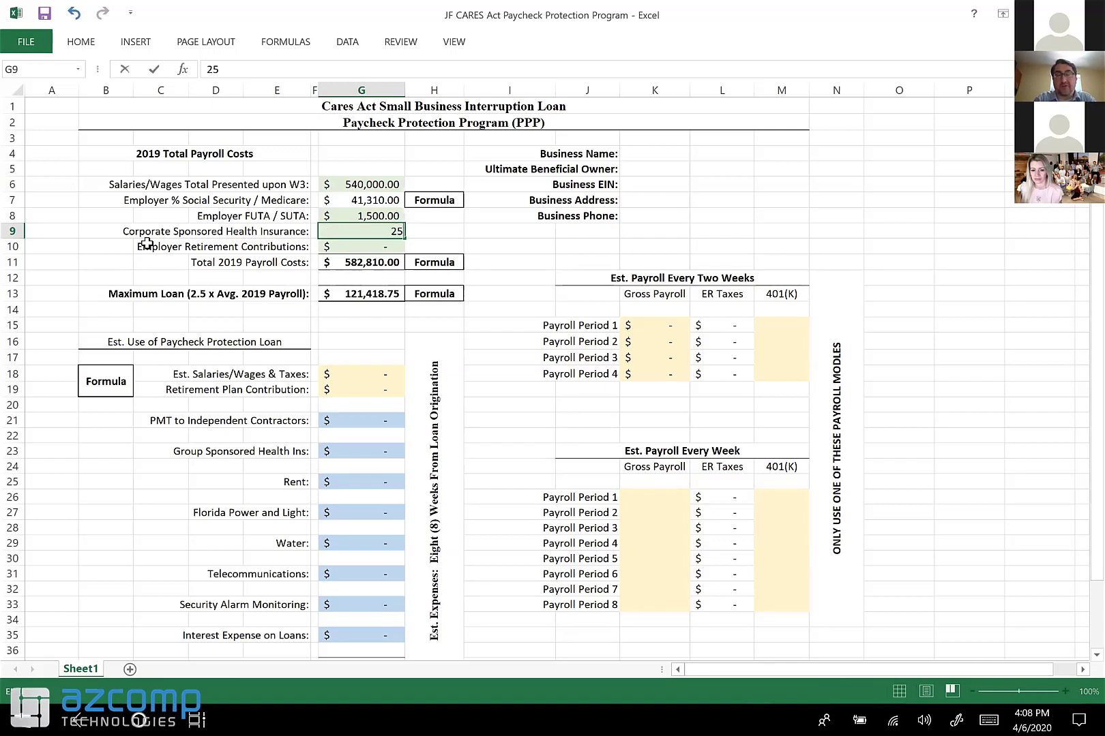
type("000")
key("Return")
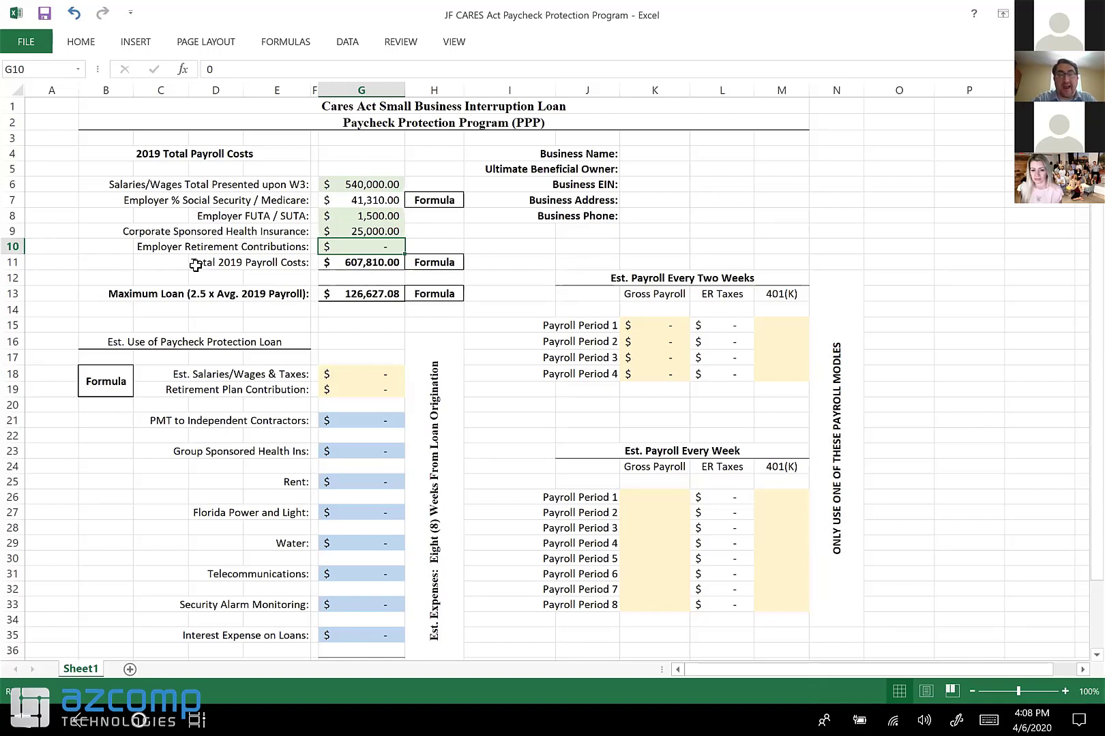
type("8900")
key("Return")
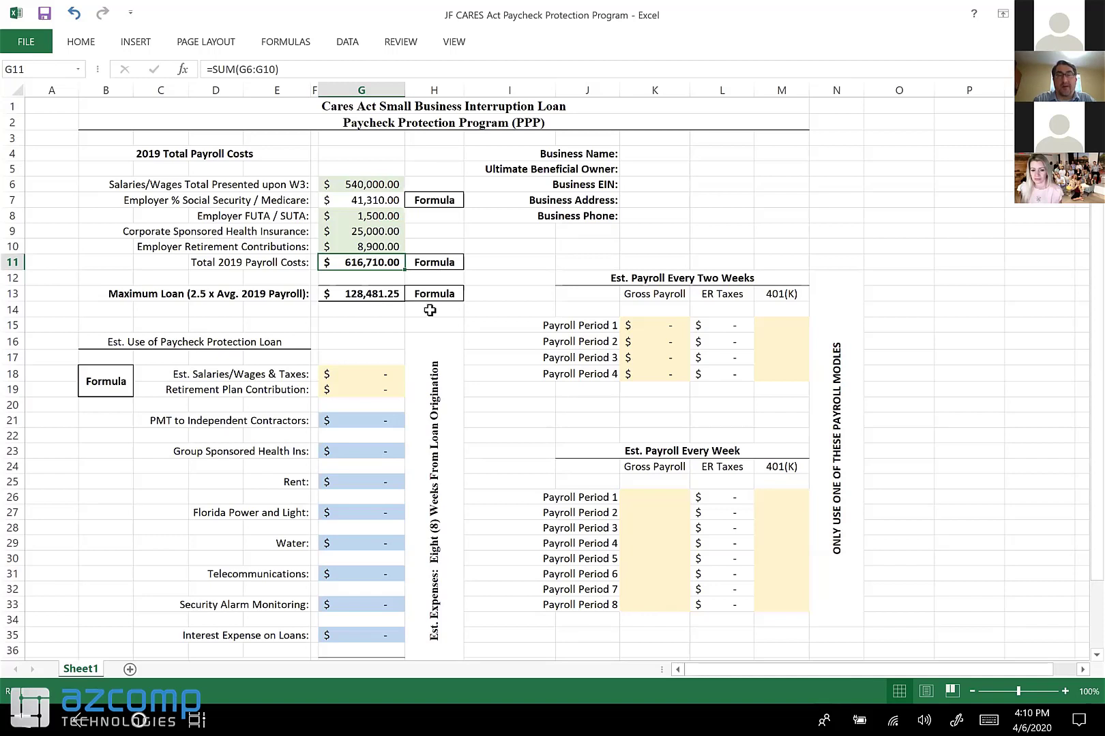
Step: Calculate the two-week Gross Payroll for Payroll Period 1 in K15 with the formula =G11/26
left_click(639, 325)
type("=")
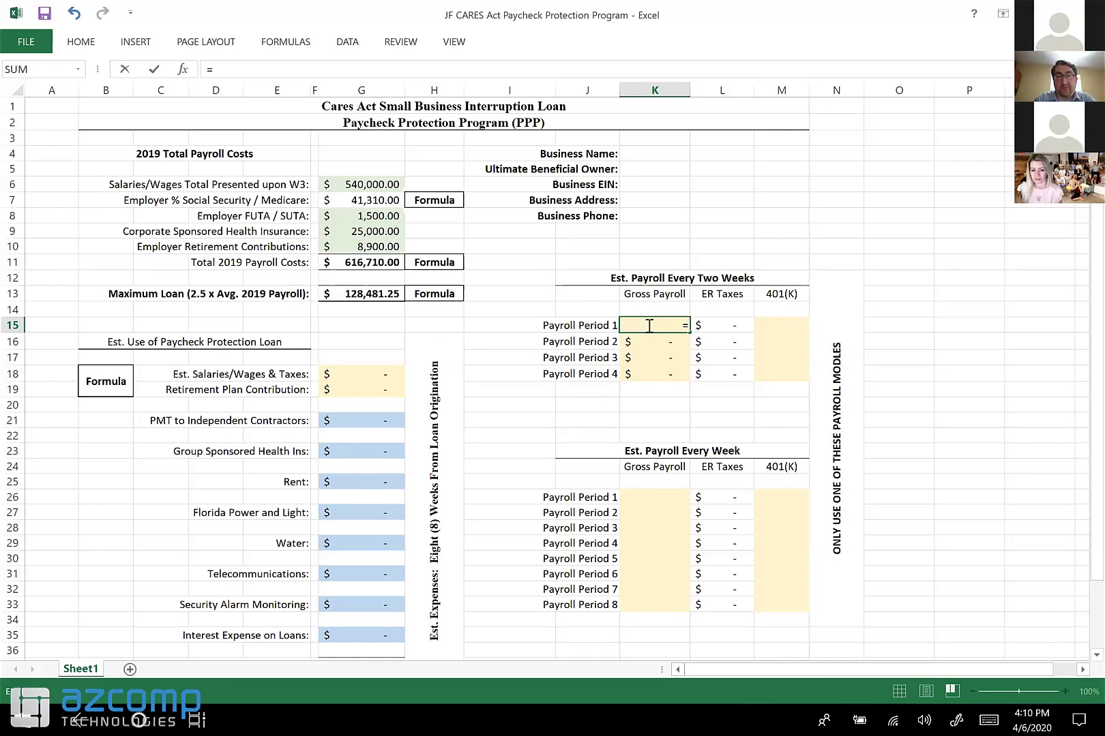
left_click(388, 262)
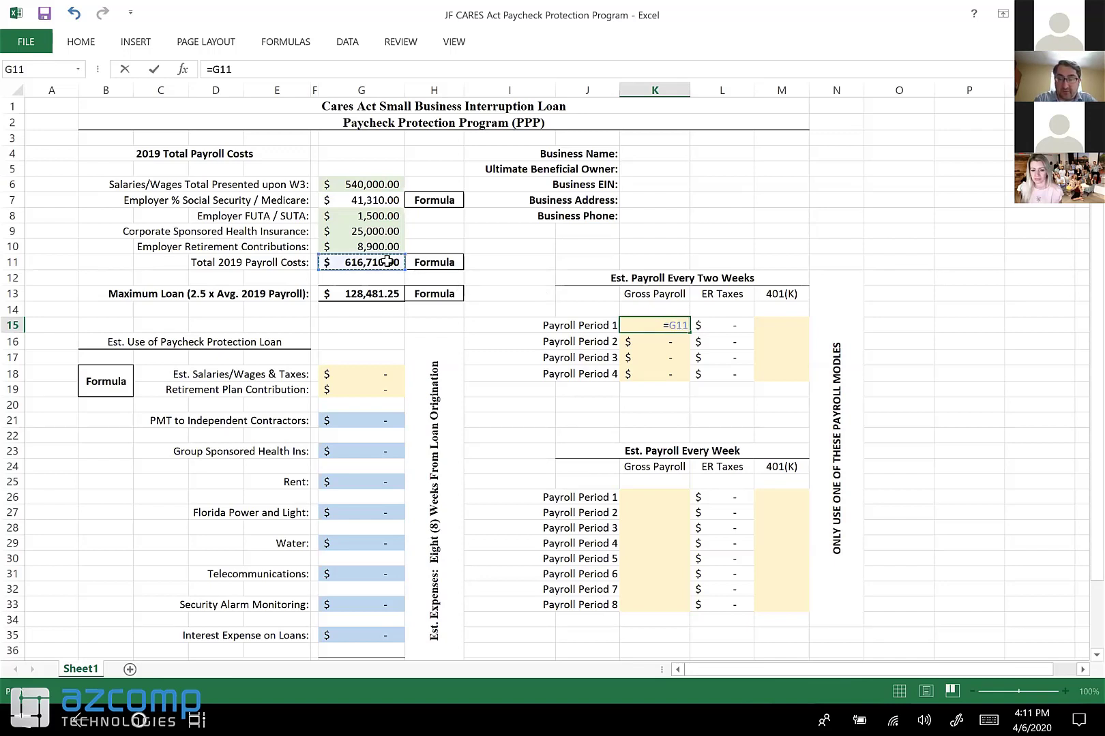
type("/26")
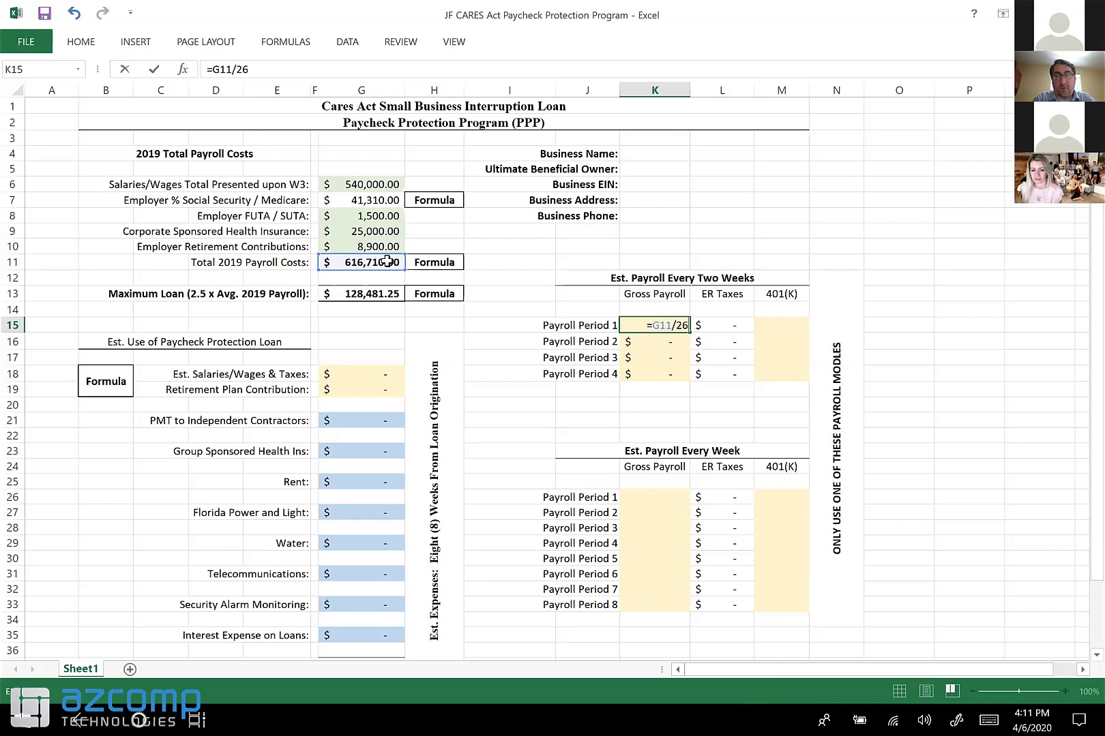
key("Return")
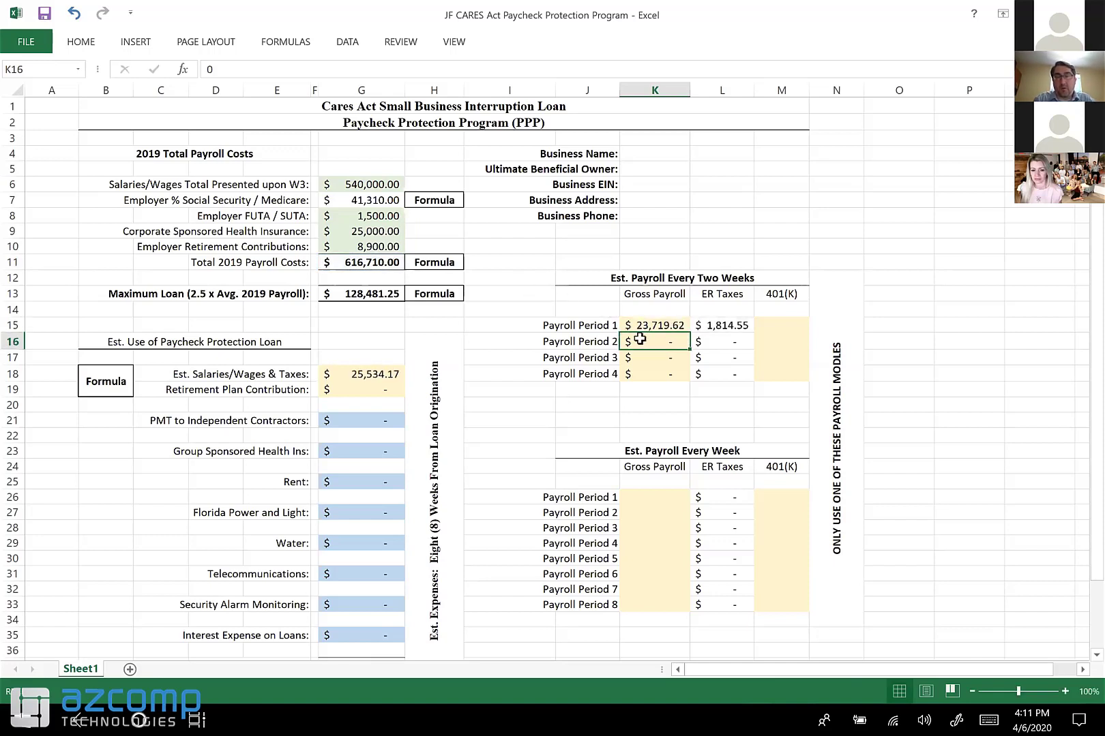
Step: Enter 23719.62 as the two-week Gross Payroll for Payroll Period 2 and copy it down to Periods 3 and 4
type("23")
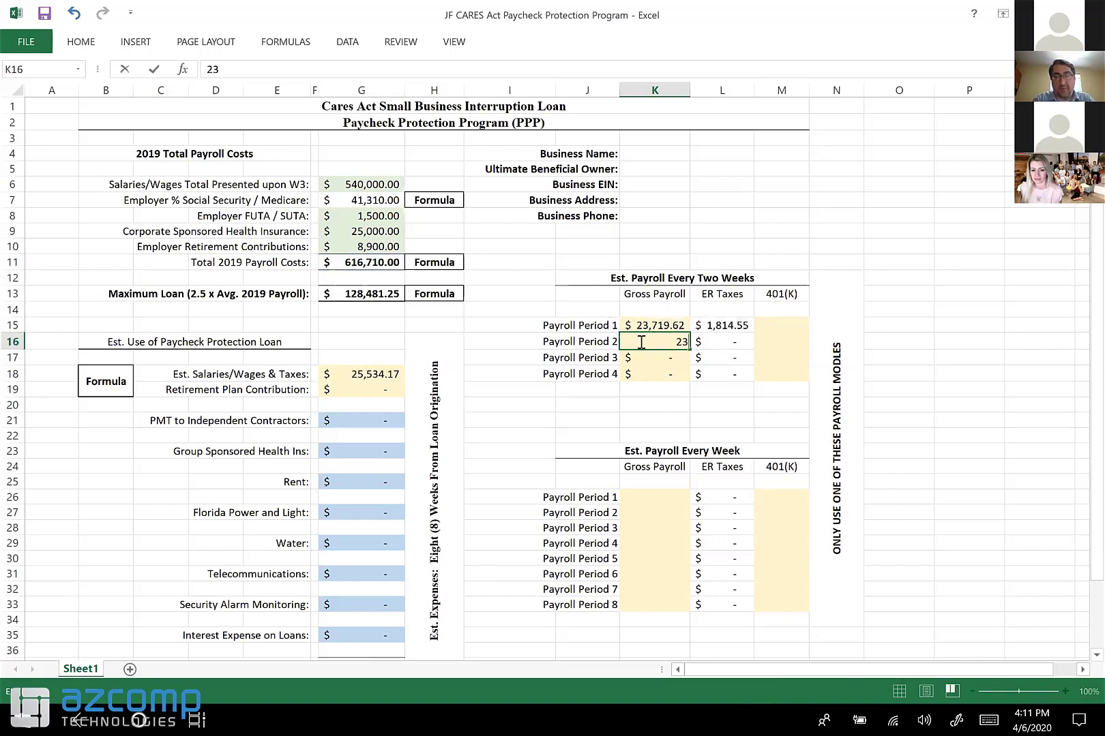
type("719.")
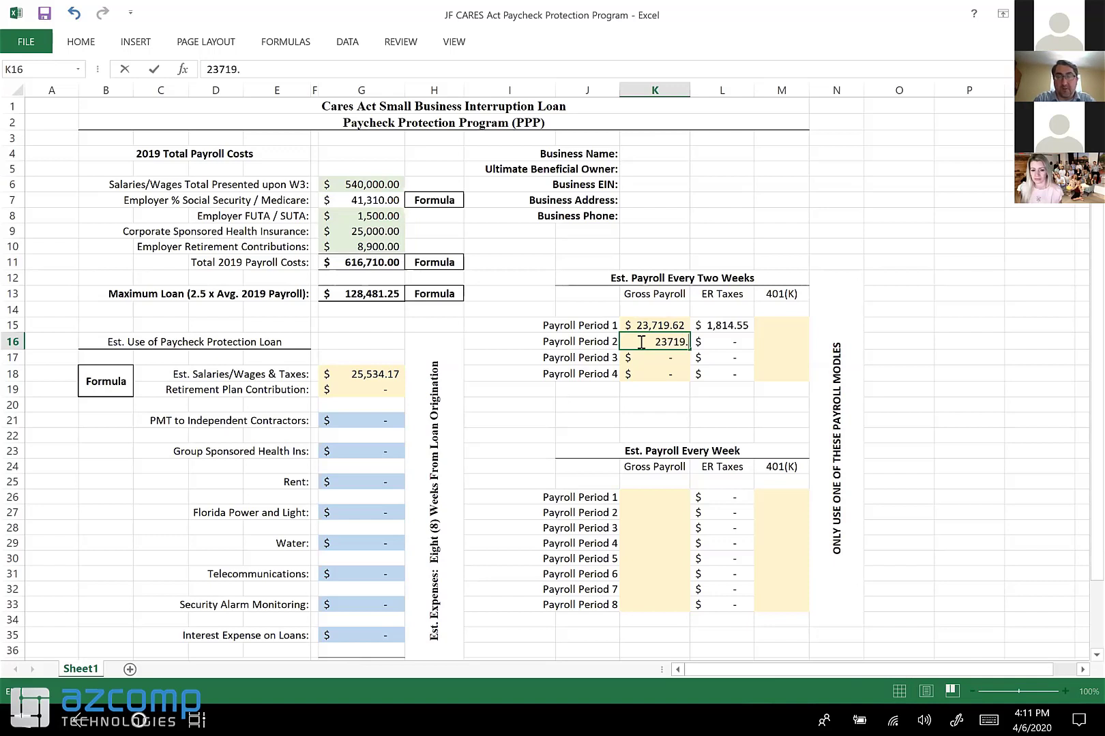
type("62")
key("Return")
left_click(680, 349)
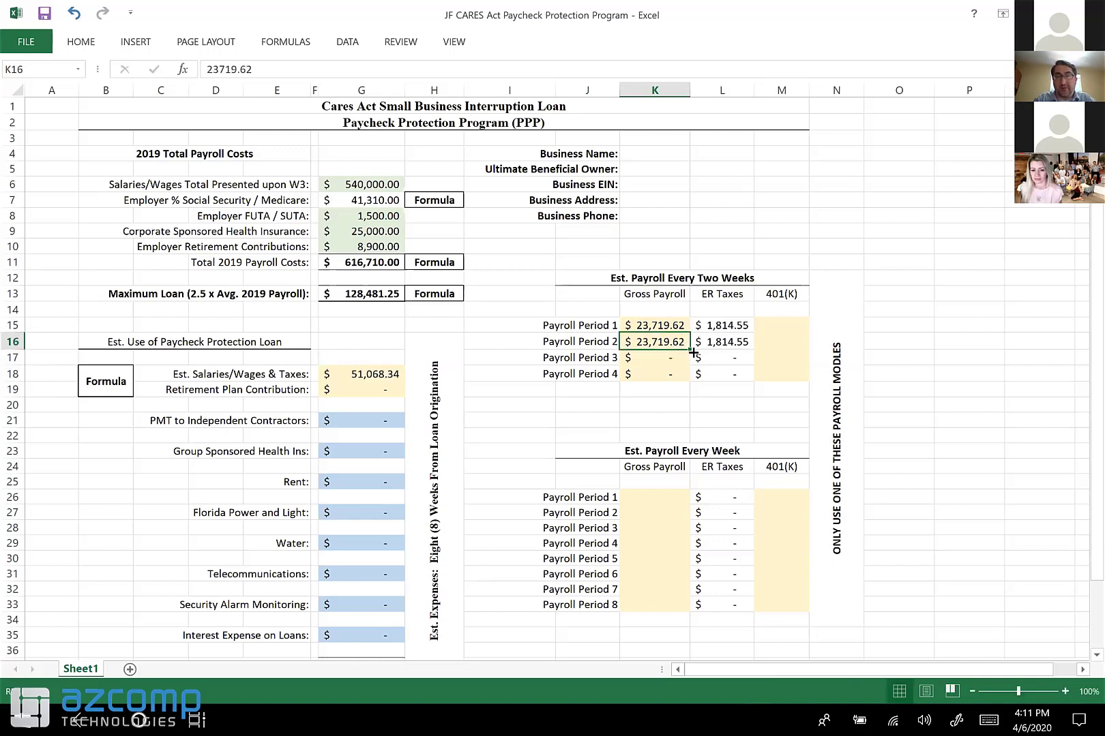
left_click_drag(692, 352, 692, 380)
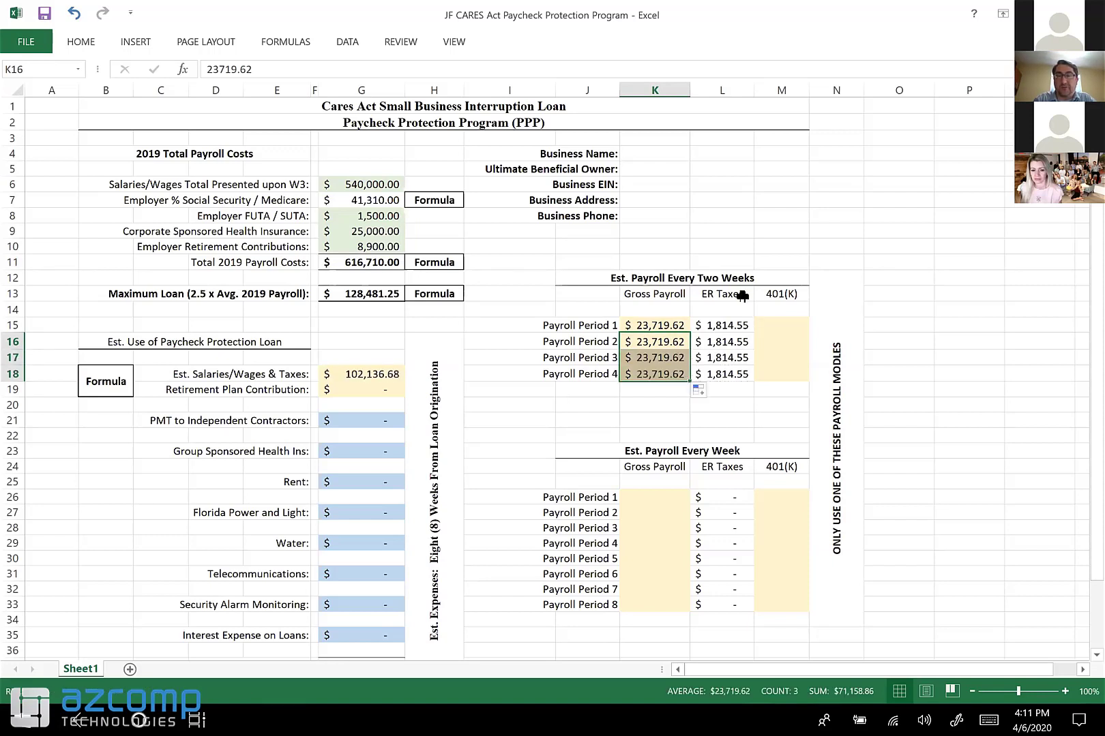
left_click(712, 291)
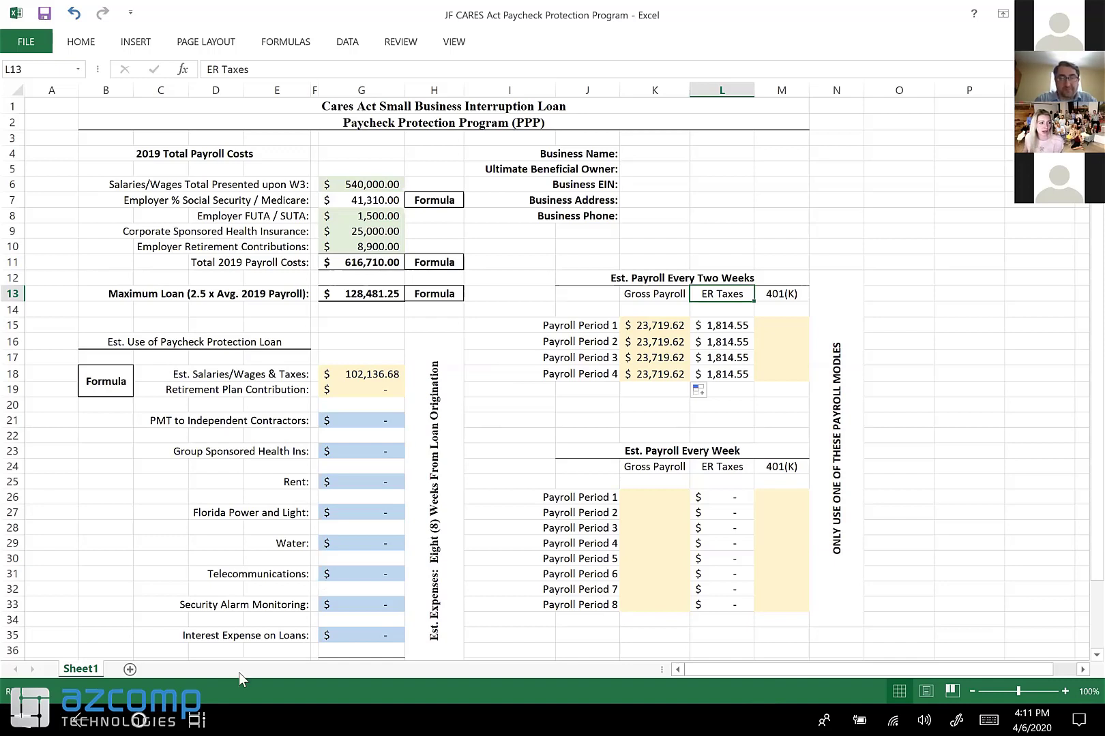
left_click(197, 718)
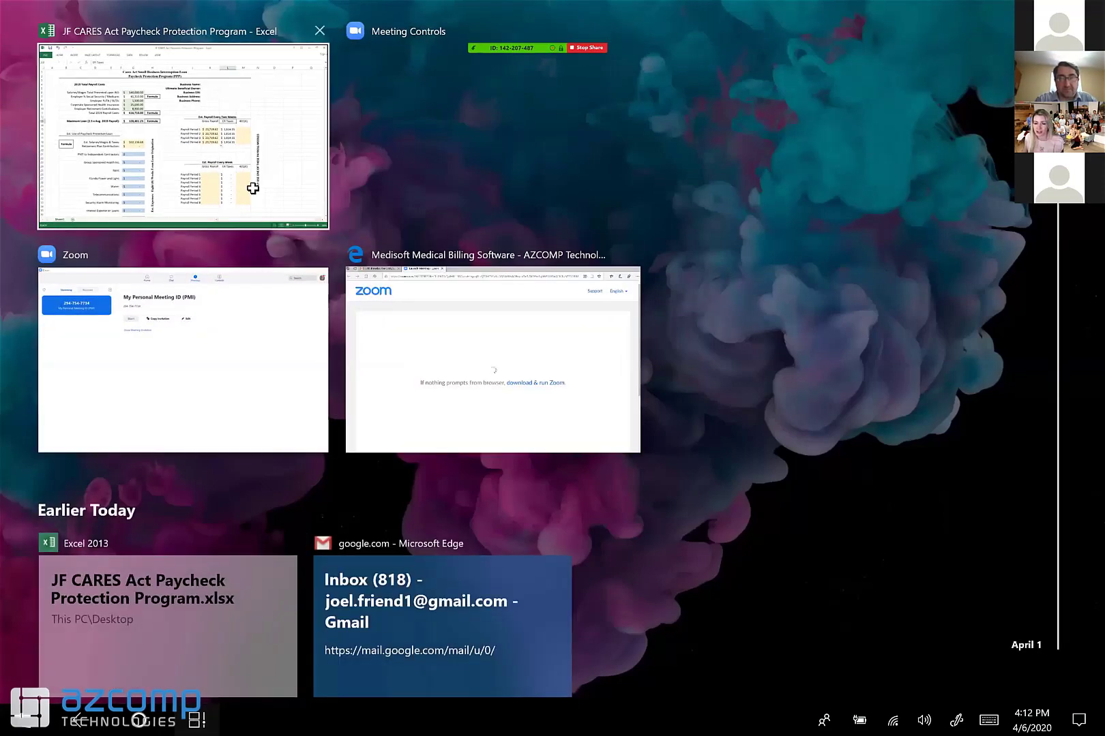
left_click(252, 188)
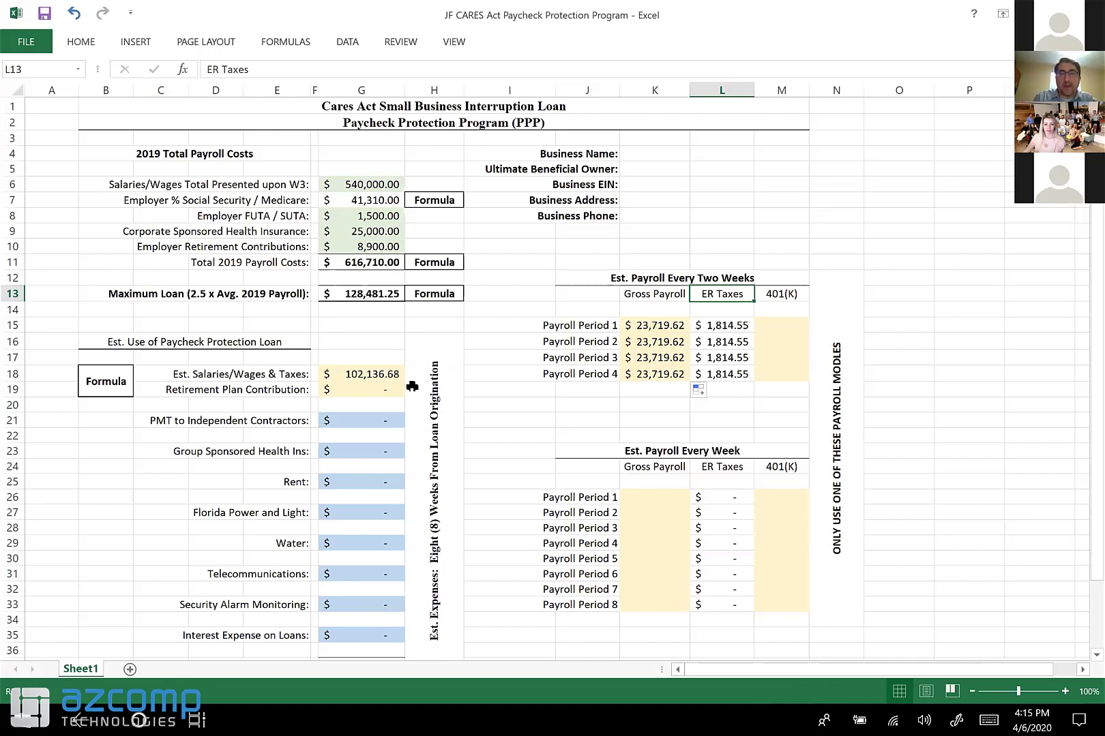
left_click(520, 407)
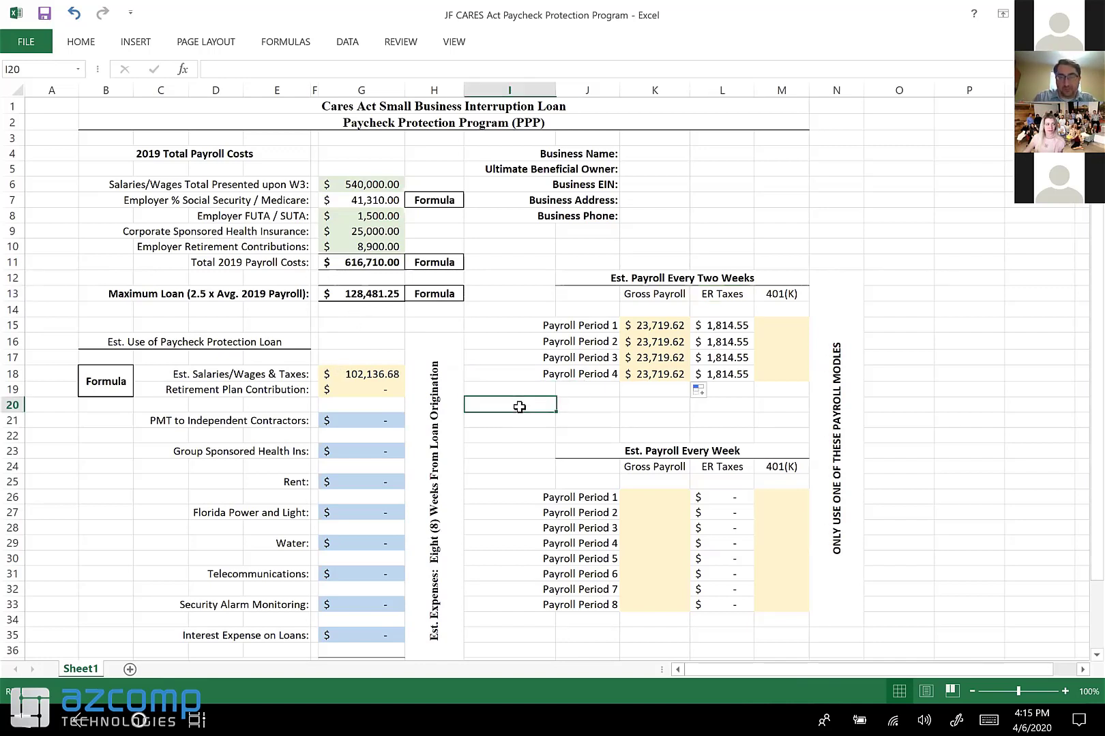
left_click(369, 374)
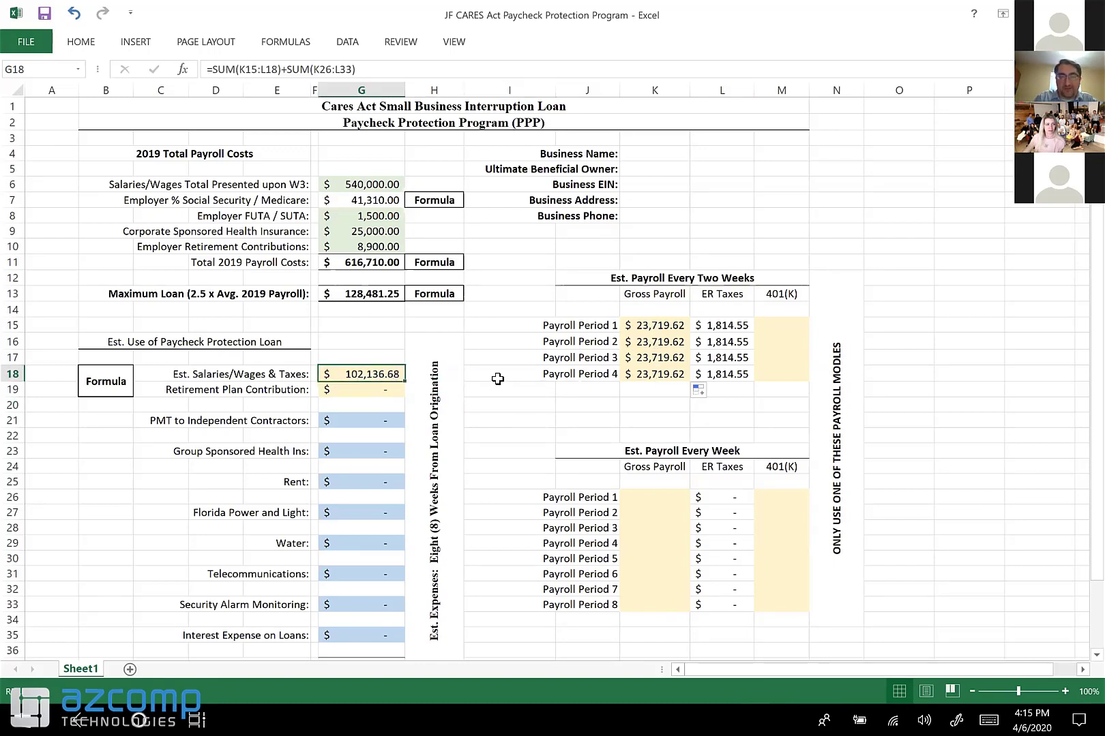
Step: Widen column I and calculate the payroll share of the maximum loan in I18 with the formula =G18/G13
left_click_drag(555, 93, 583, 96)
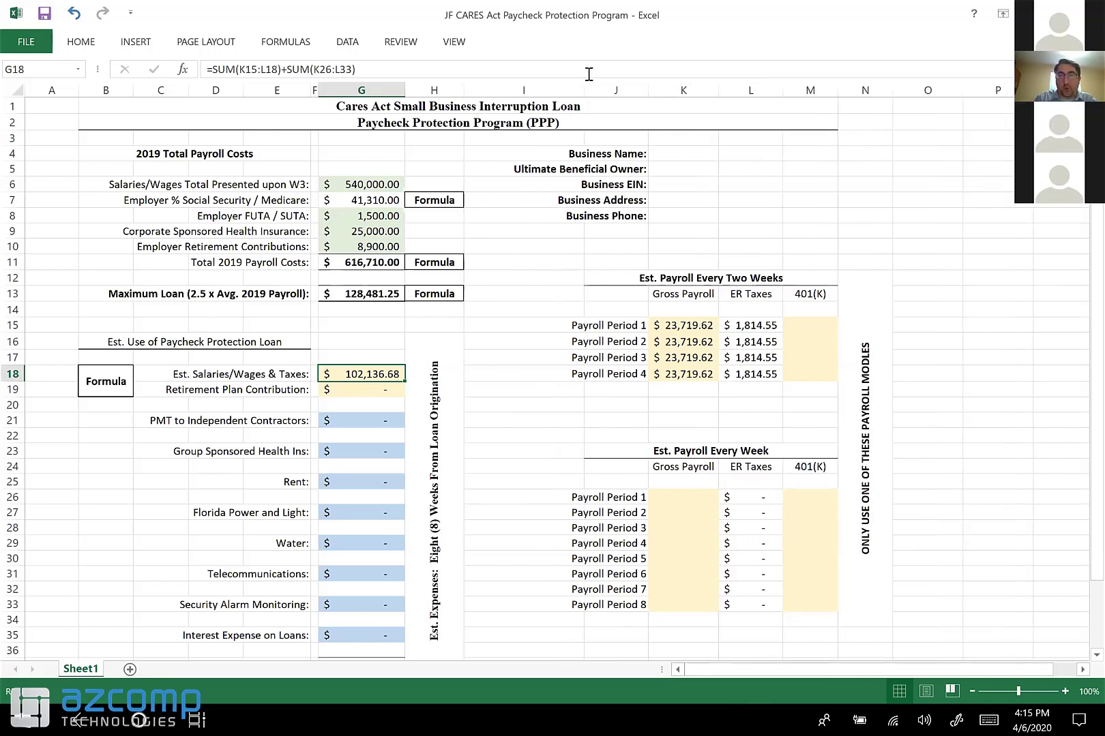
left_click_drag(583, 94, 608, 95)
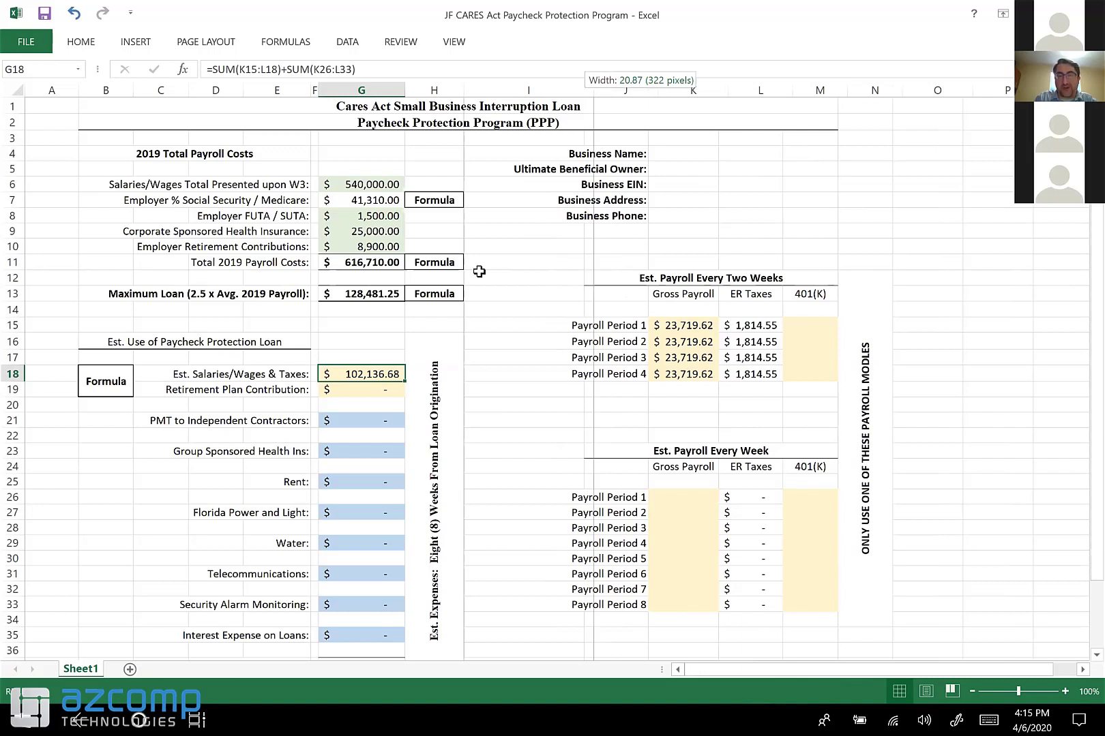
left_click(483, 372)
type("=")
left_click(394, 375)
type("/")
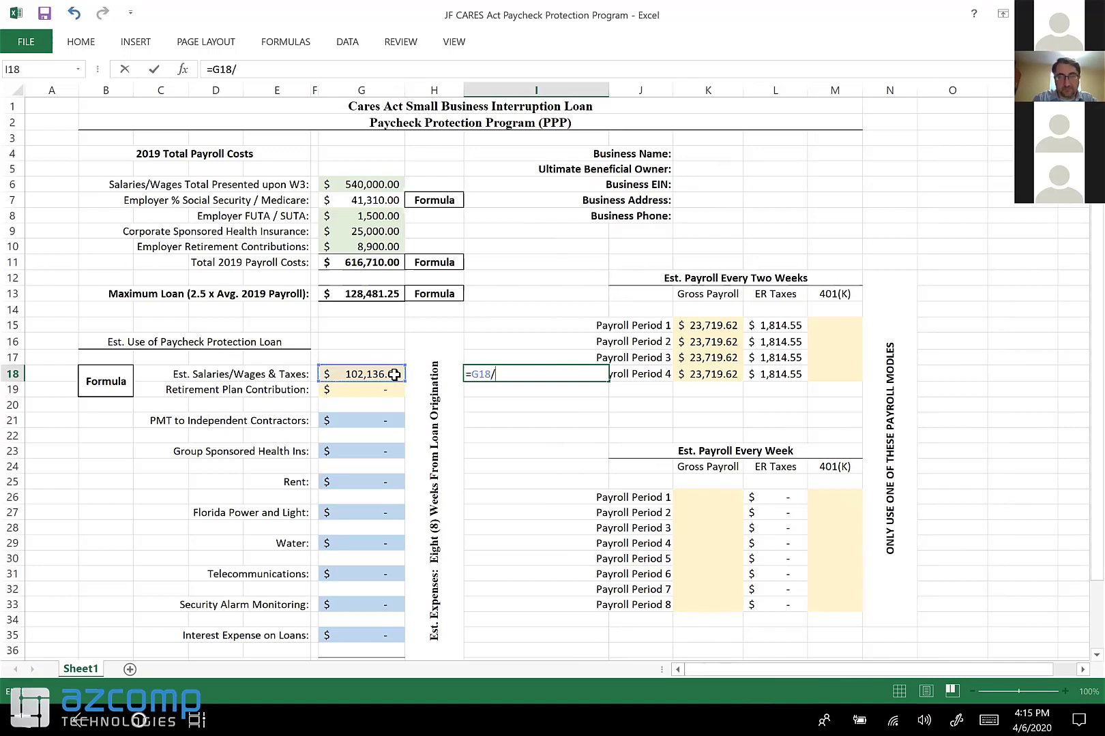
left_click(351, 294)
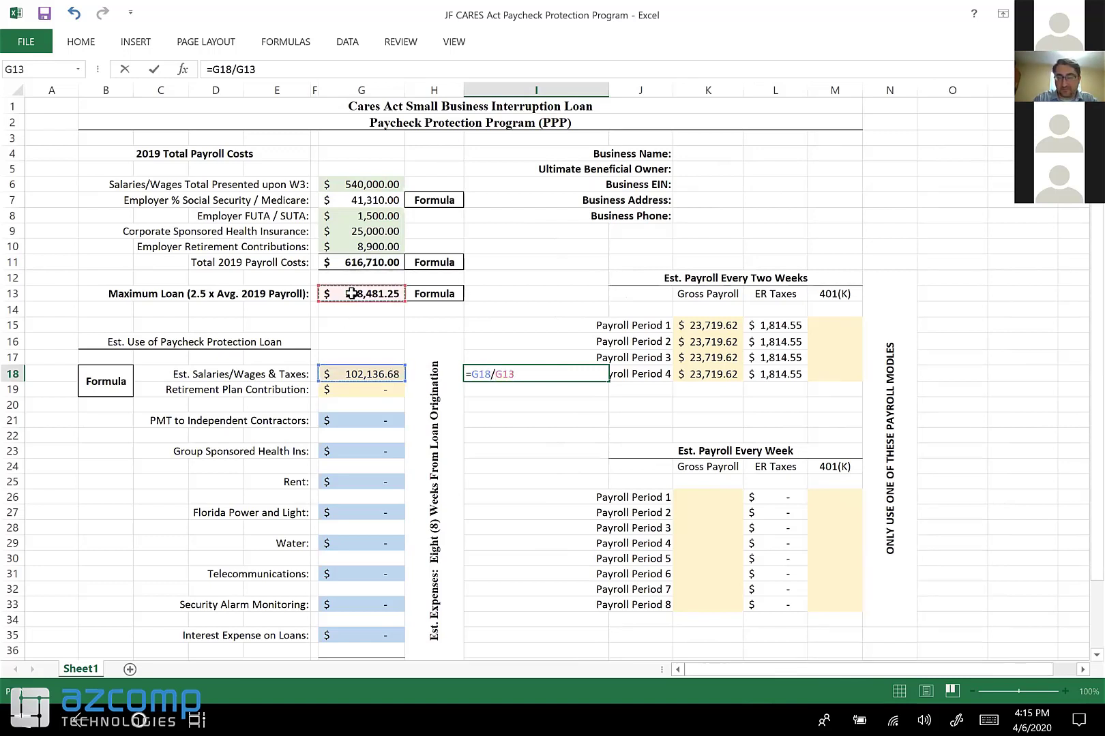
key("Return")
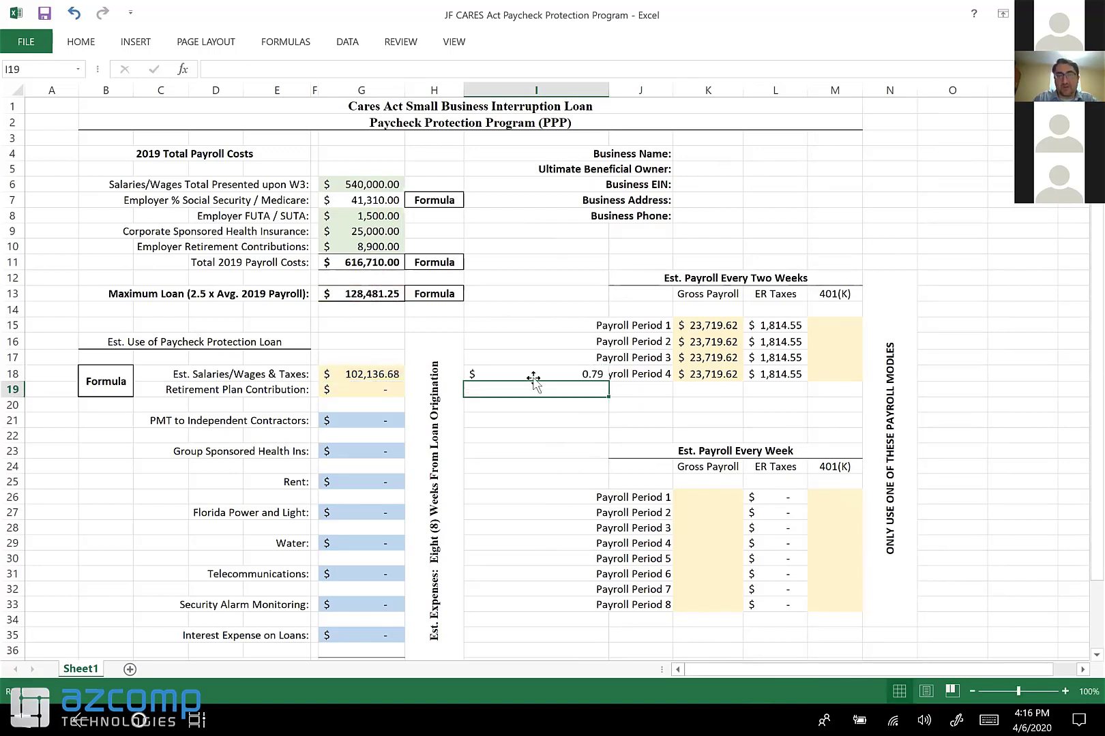
Step: Format the payroll share in I18 as a percentage and centre it in the cell
left_click_drag(580, 393, 576, 377)
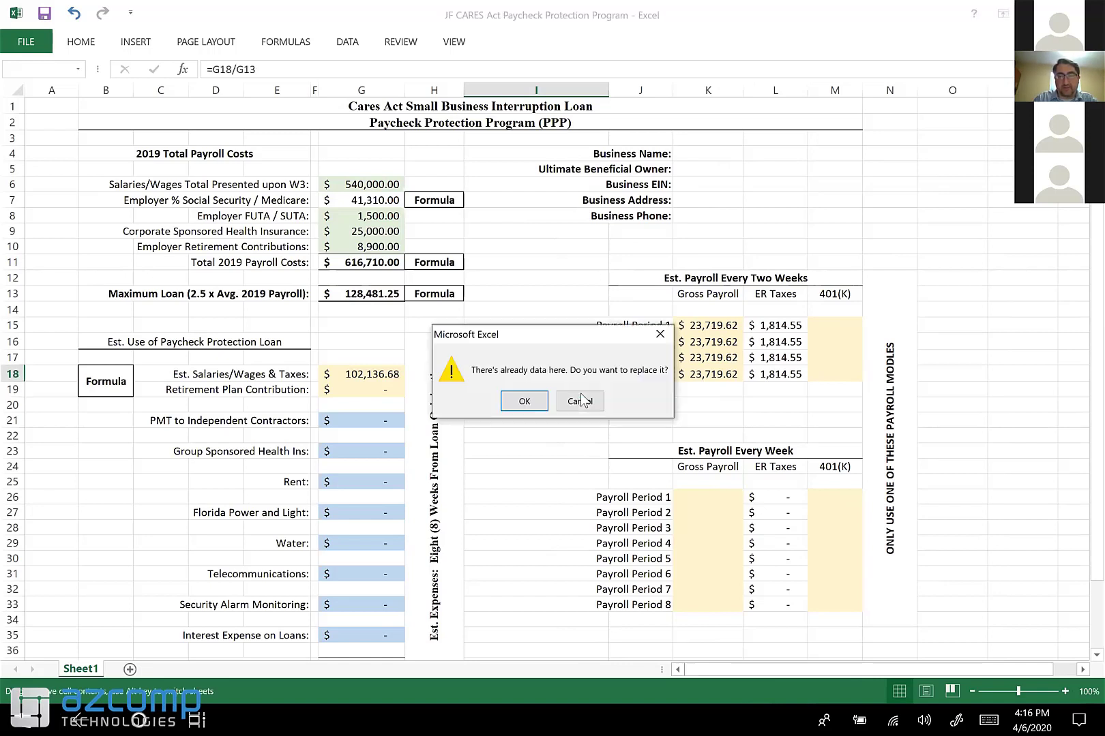
key("Escape")
left_click(568, 377)
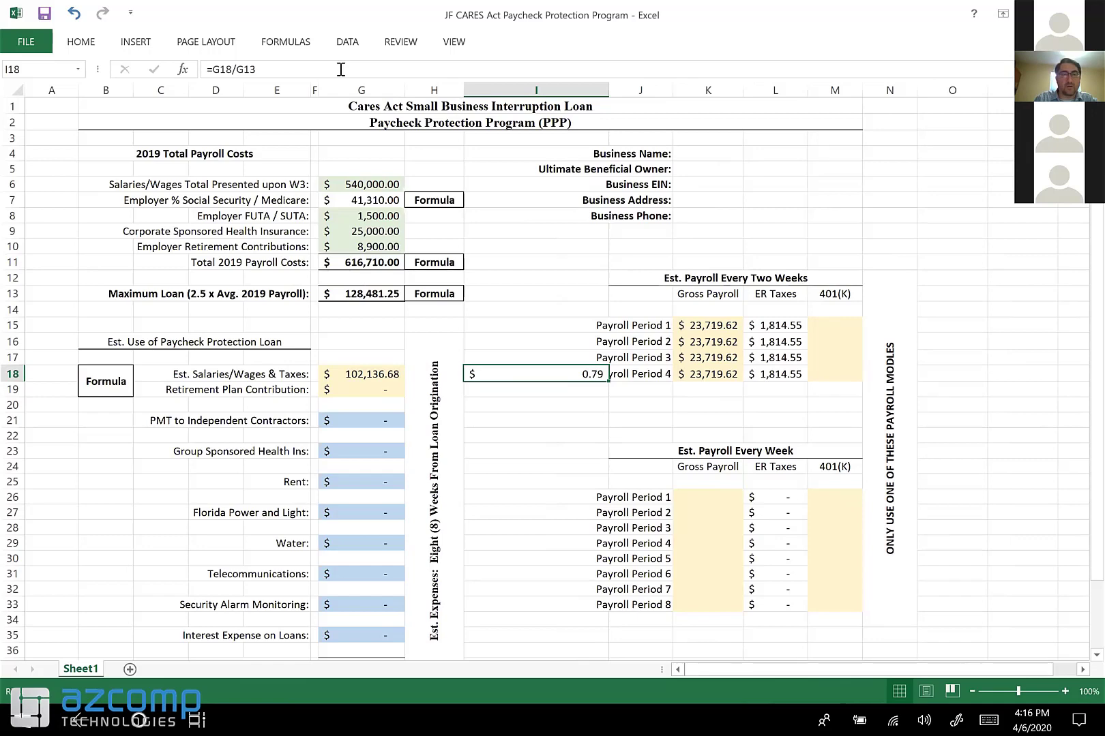
left_click(81, 42)
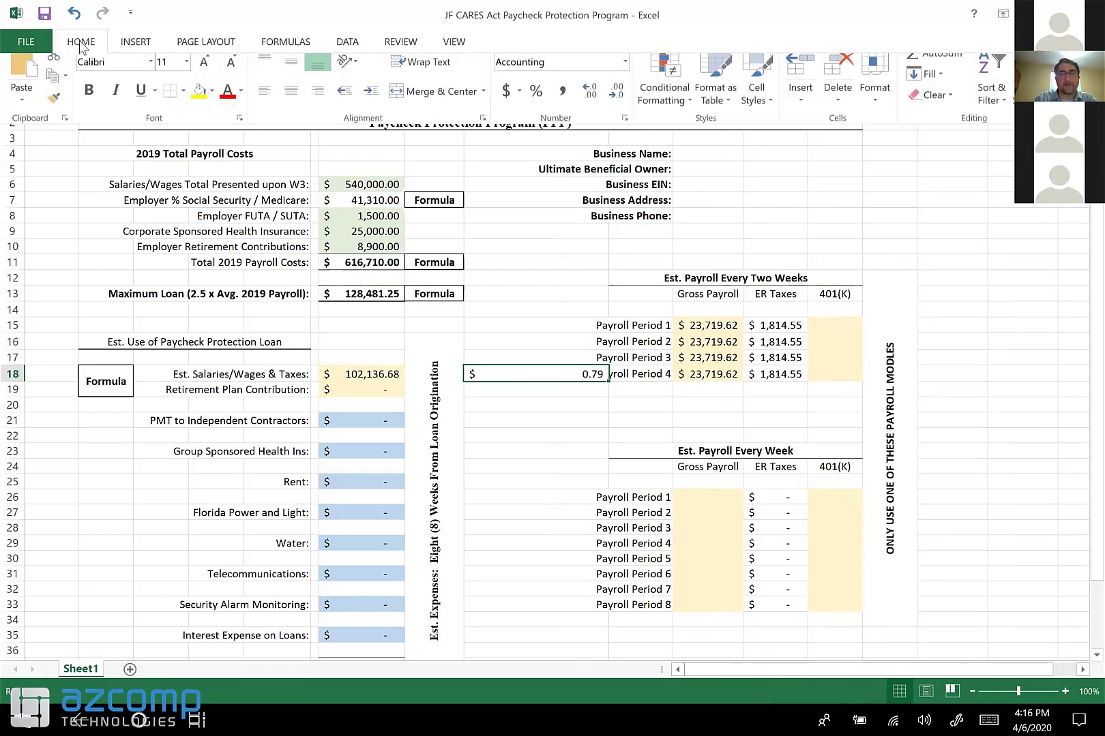
left_click(537, 108)
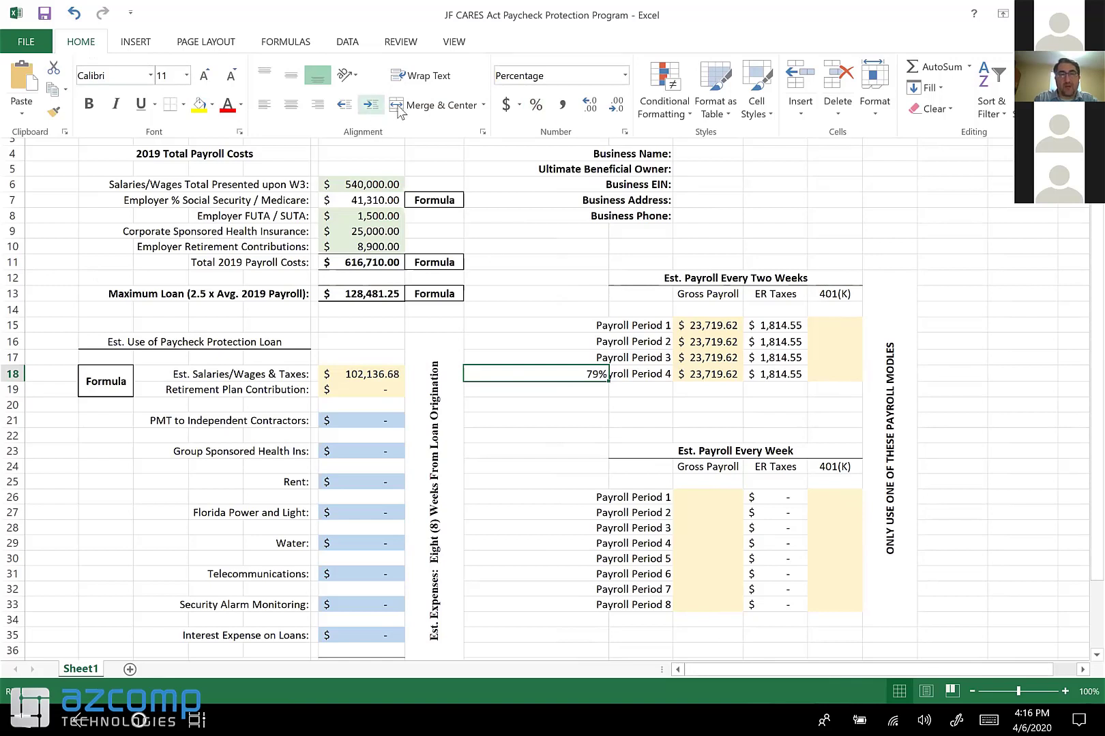
left_click(291, 105)
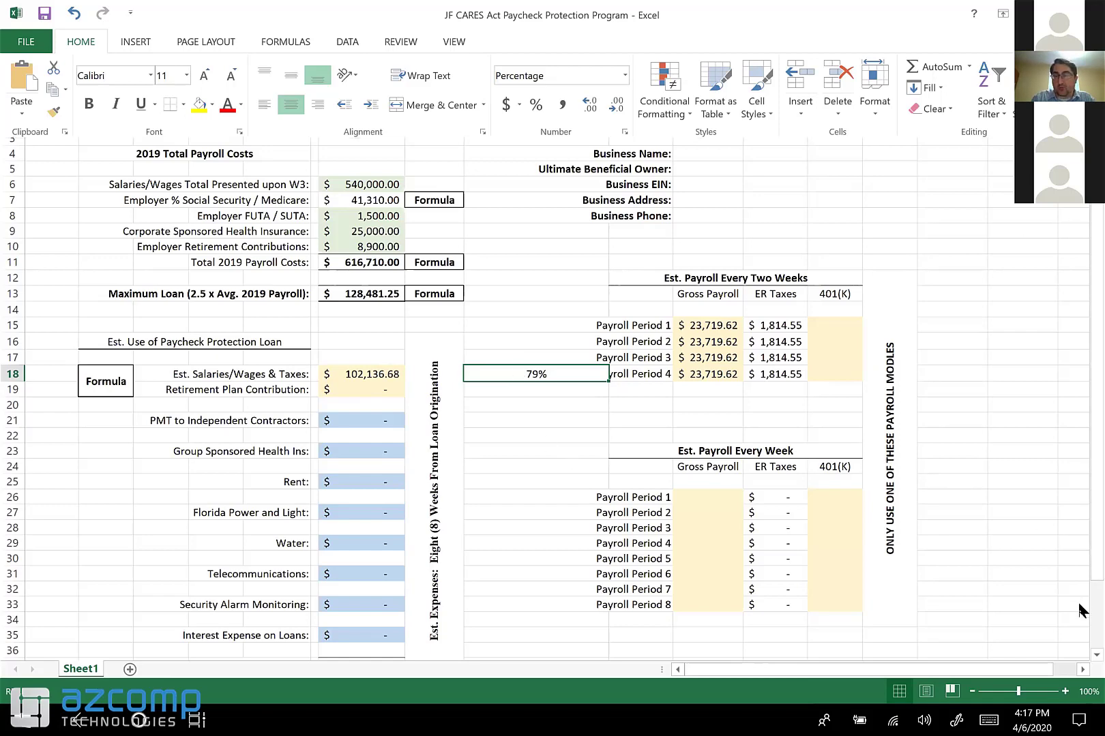
Step: Enter the formula =5400+2 as the Rent expense in G25
left_click(1082, 658)
scroll(1065, 631, "down", 1)
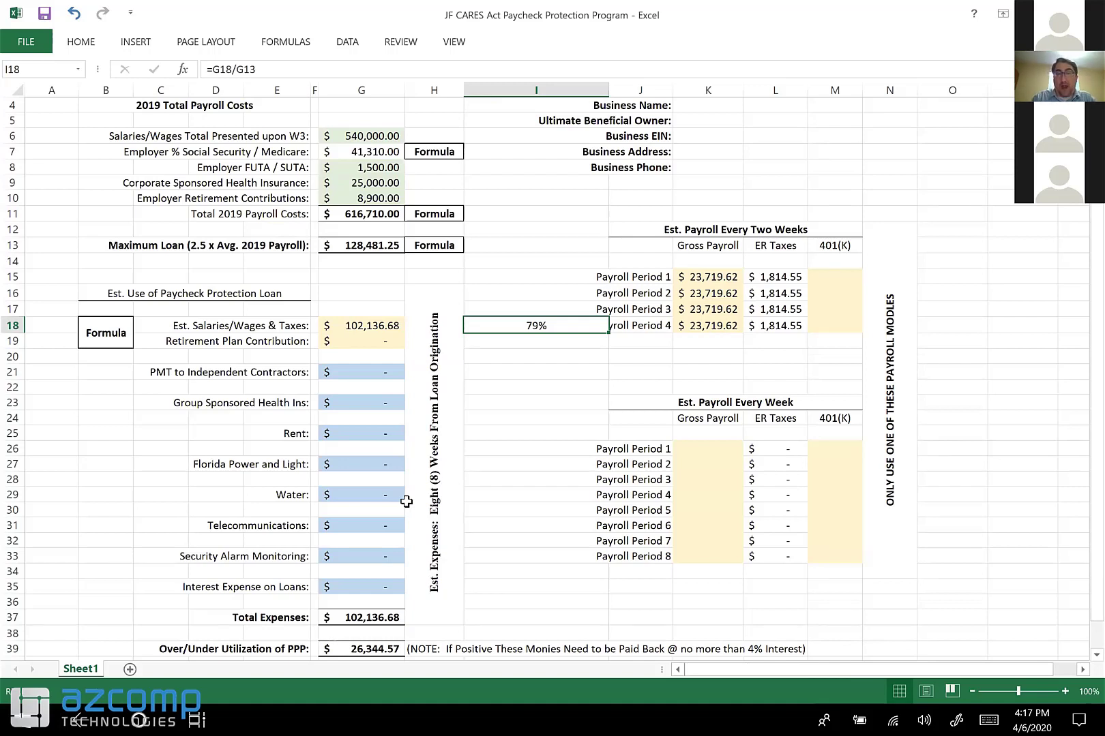
left_click(366, 428)
type("=")
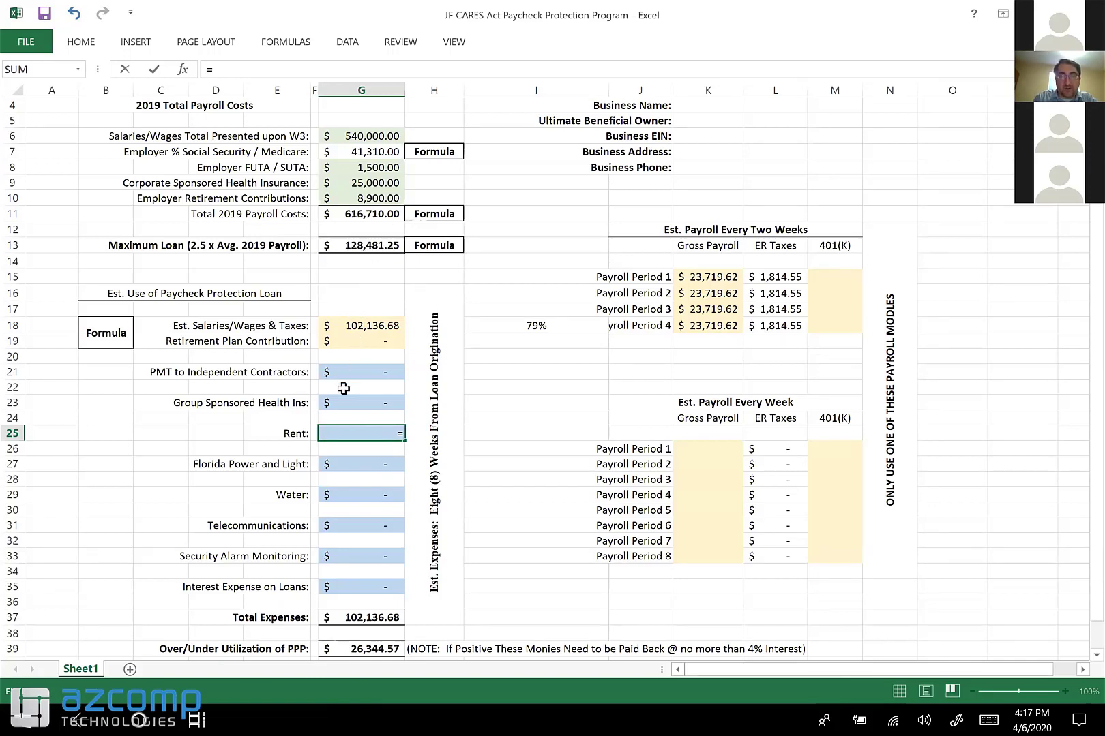
type("5400")
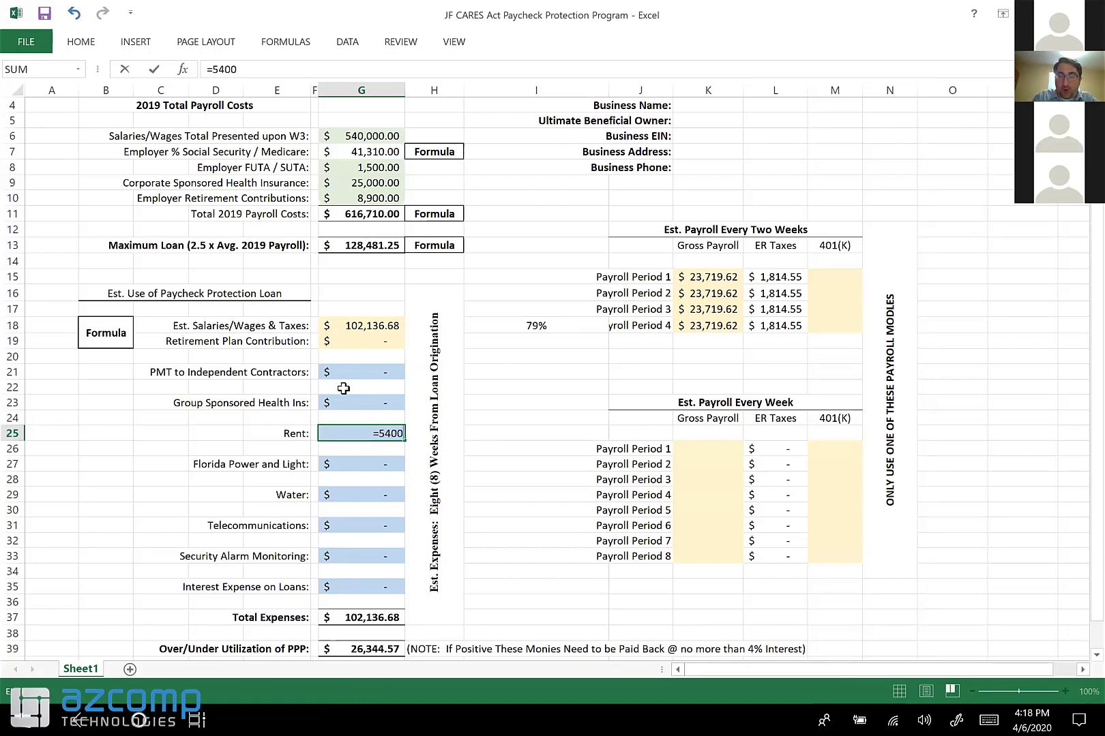
type("+2")
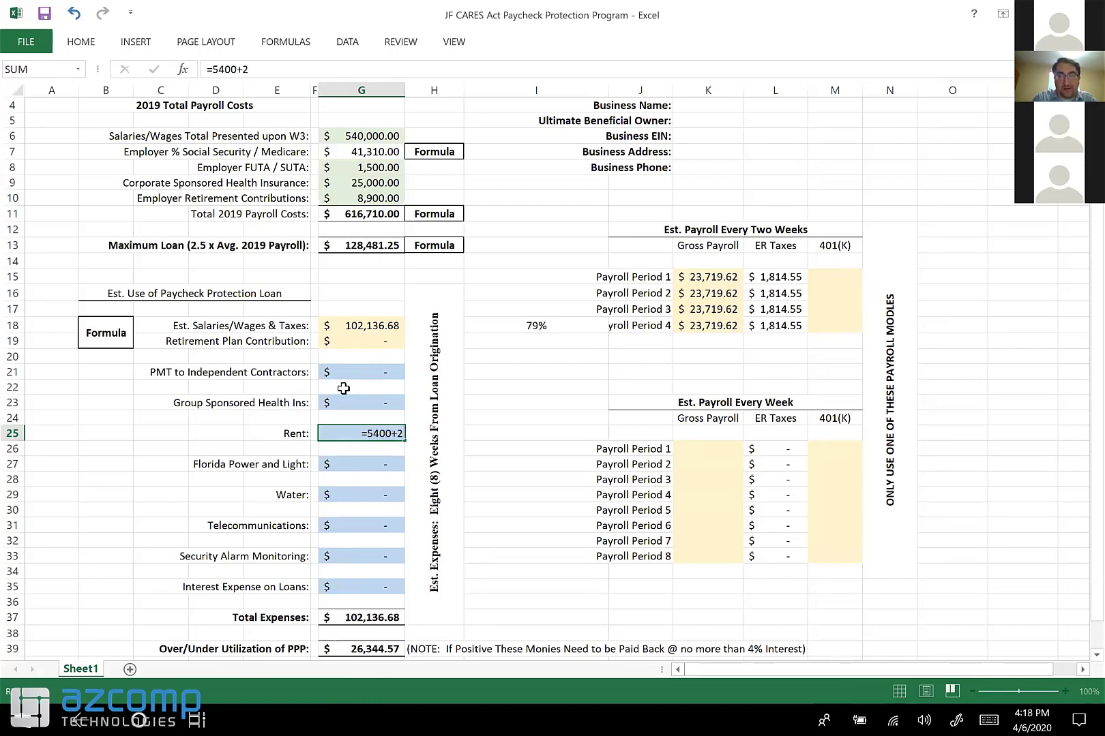
key("Return")
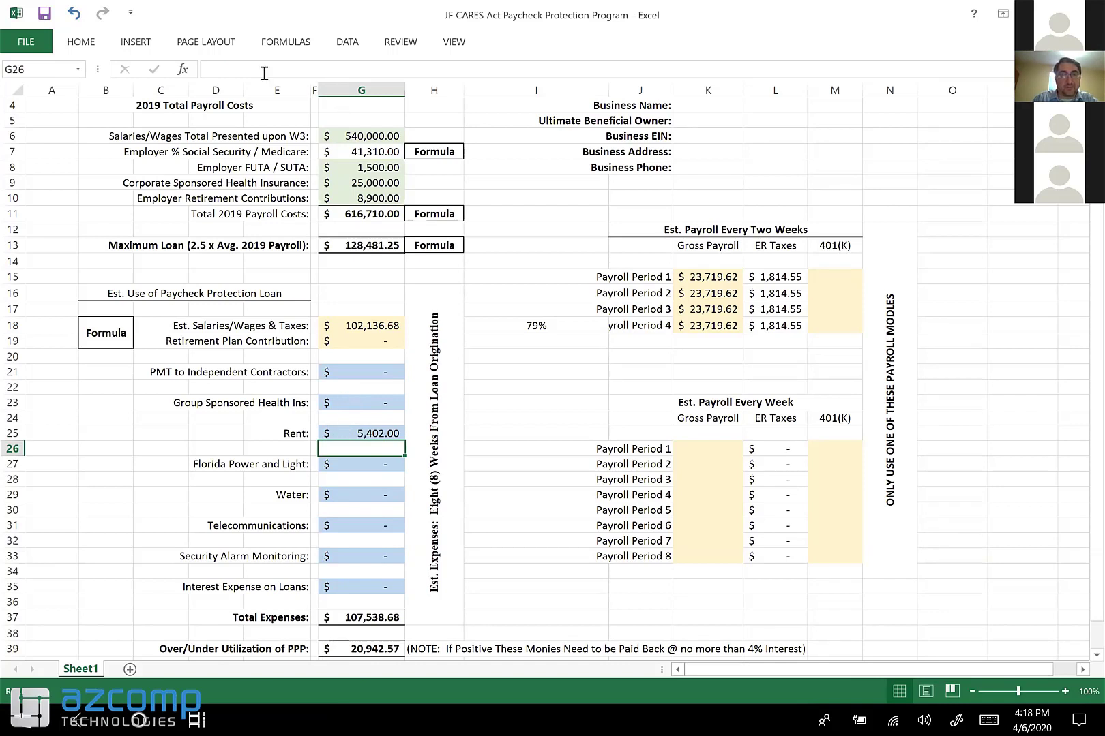
Step: Correct the Rent formula in G25 to =5400*2
key("Up")
left_click(238, 70)
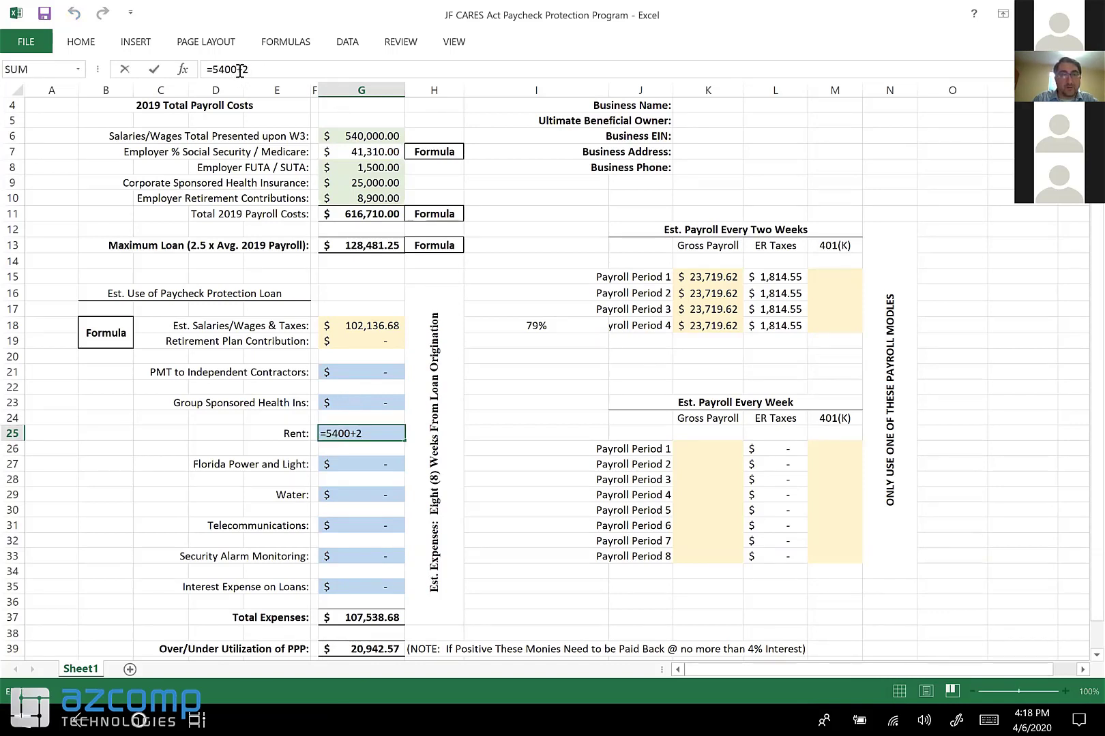
key("BackSpace")
type("*")
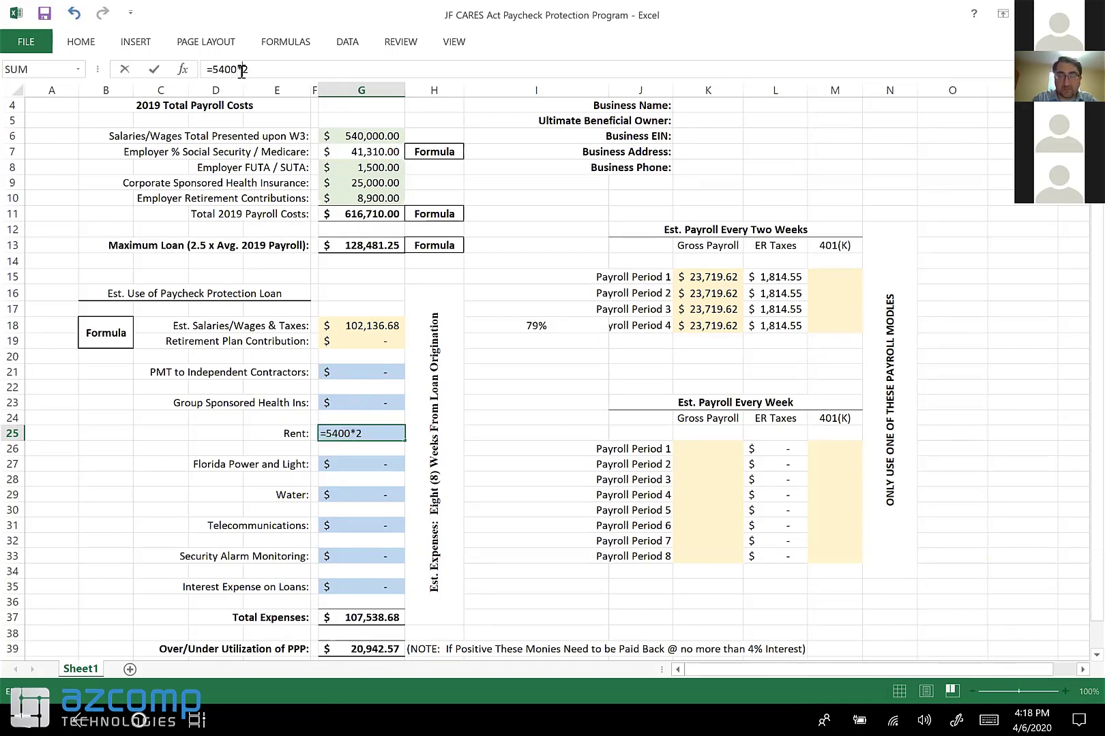
key("Return")
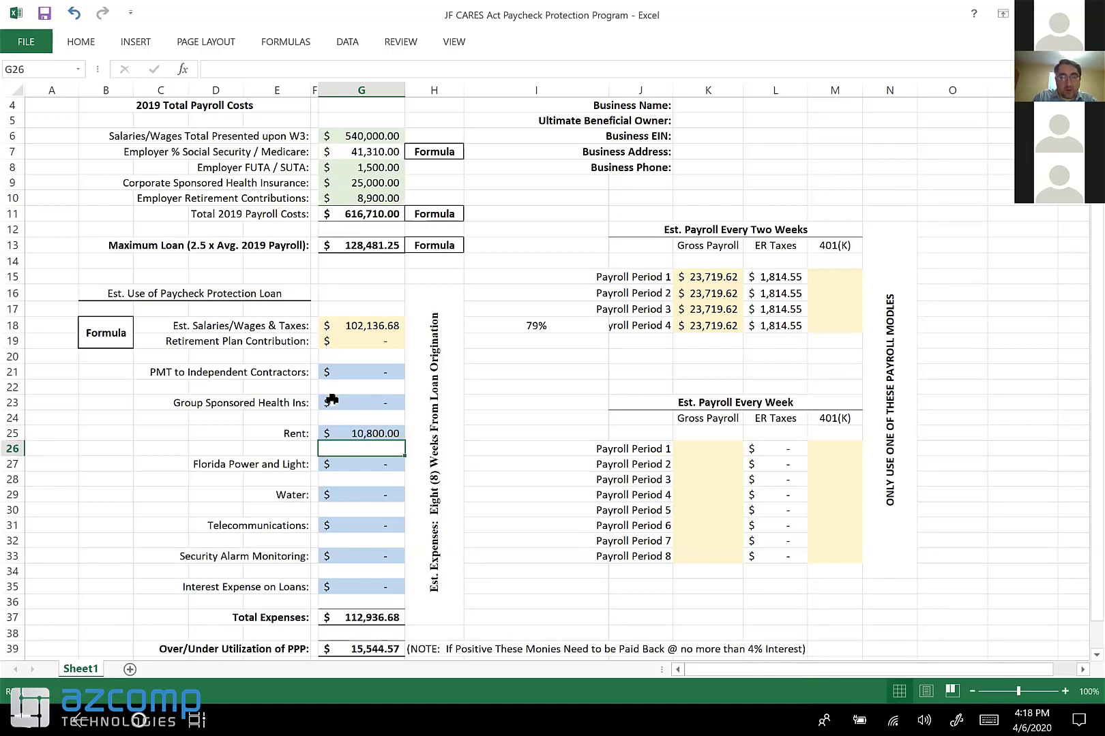
Step: Calculate two months of Group Sponsored Health Ins in G23 with the formula =(G9/12)*2
left_click(371, 401)
type("=")
left_click(382, 186)
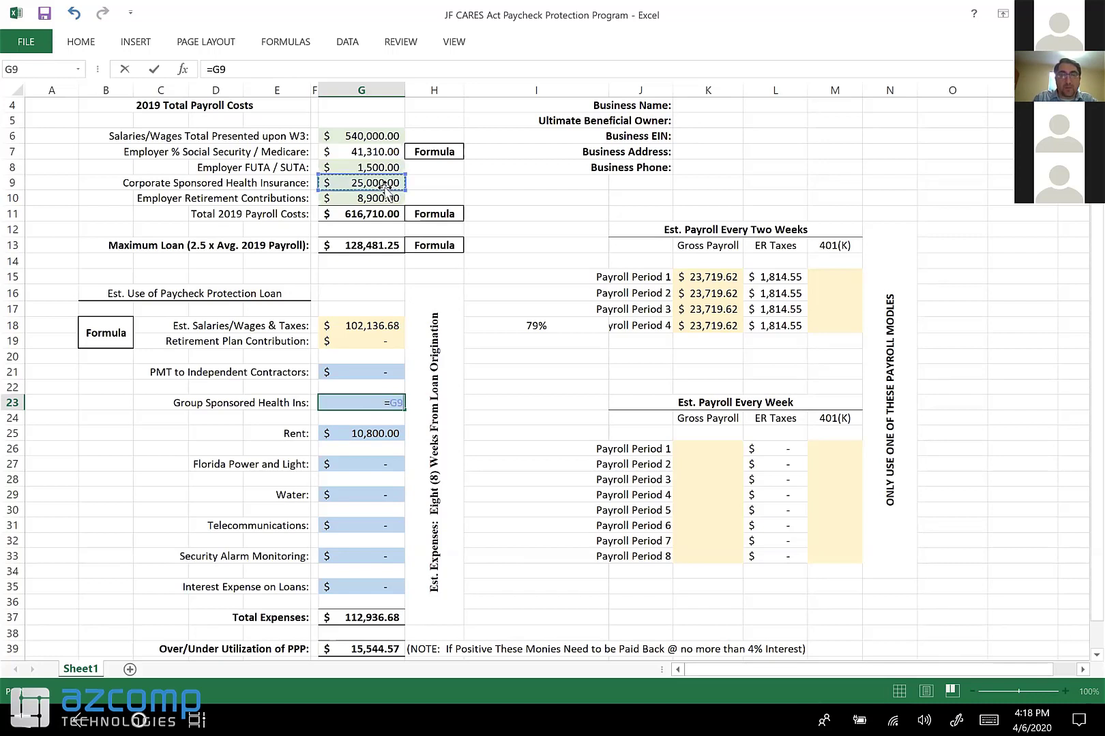
type("/12")
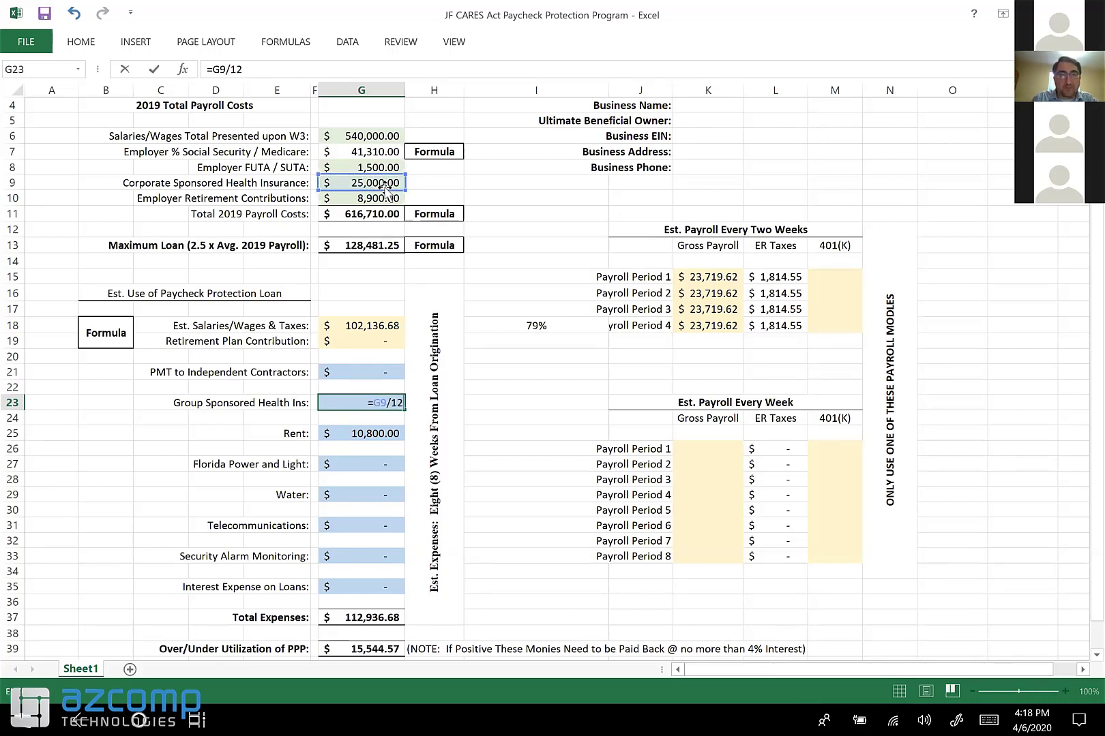
left_click(211, 69)
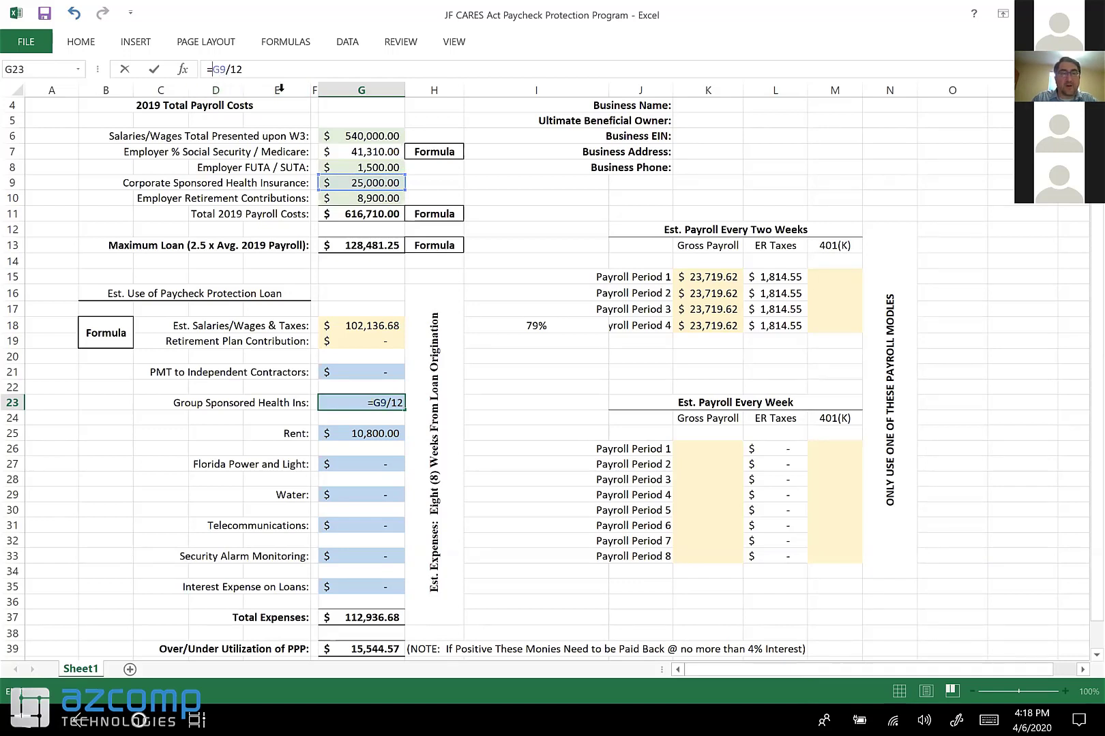
type("(")
left_click(284, 74)
type(")")
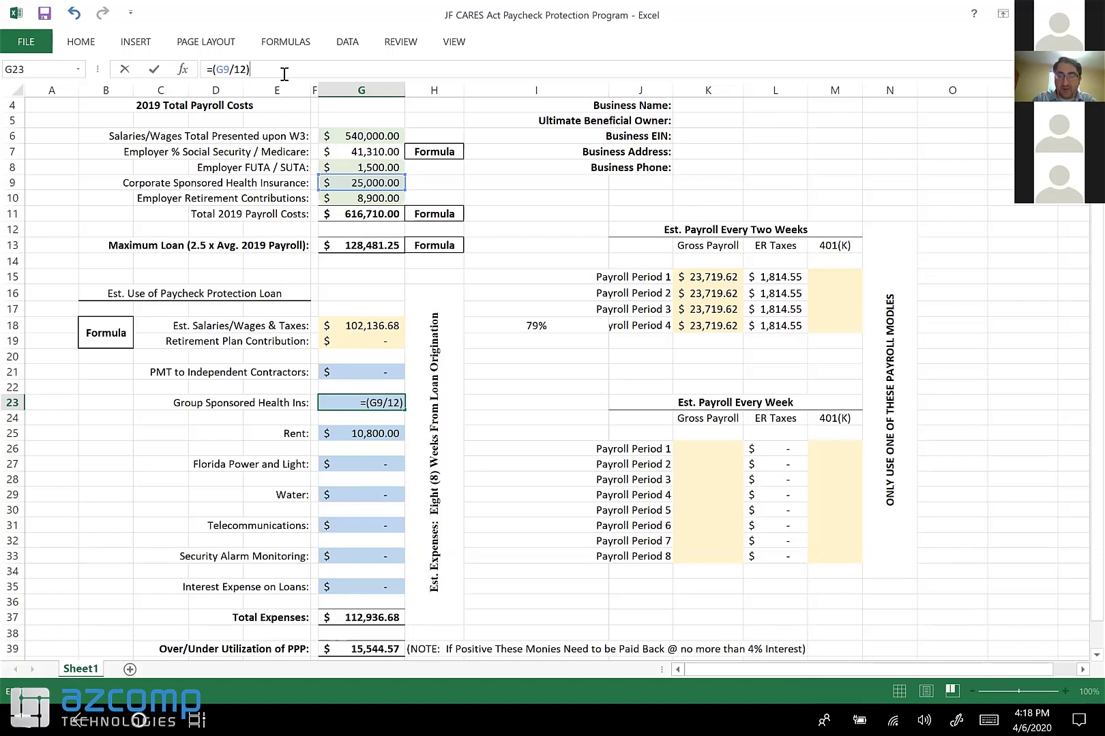
type("*2")
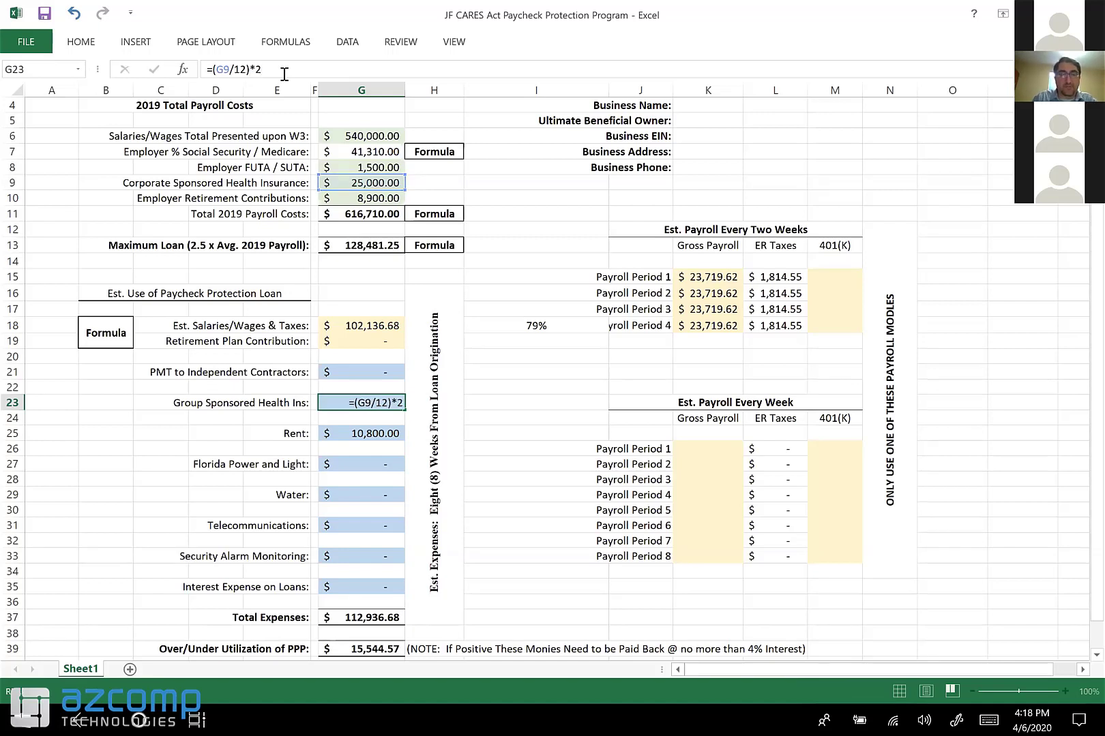
key("Return")
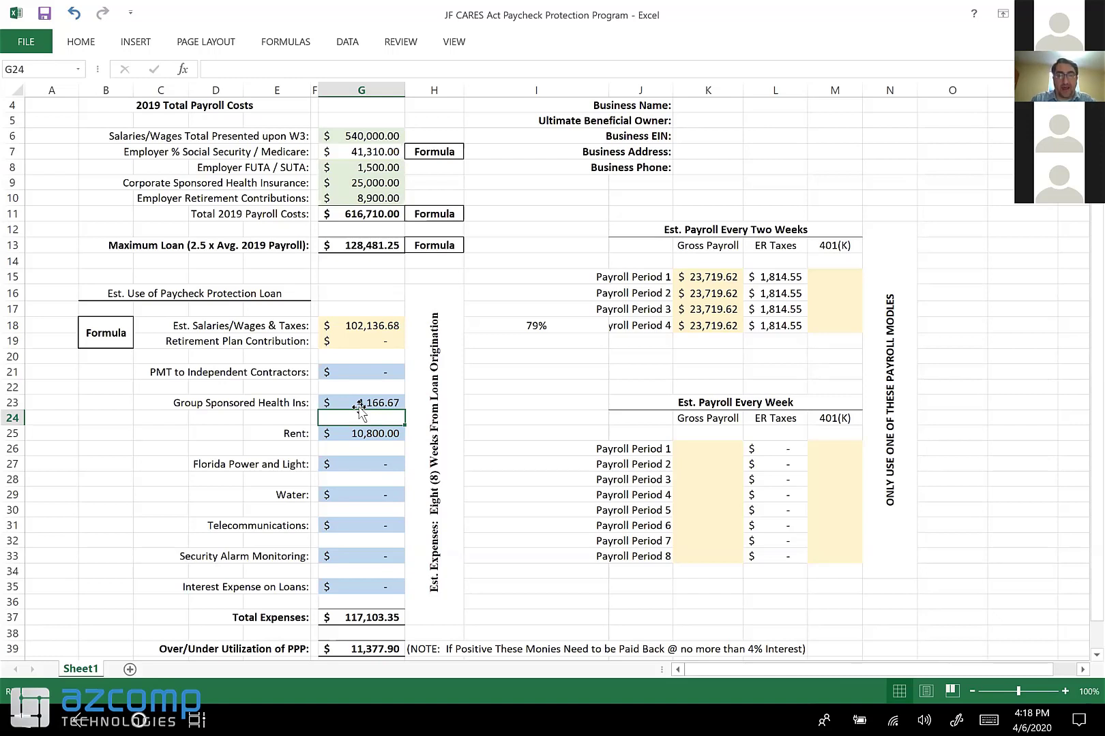
Step: Remove the word Florida from the utility label in E27 so it reads "Power and Light:"
left_click(353, 463)
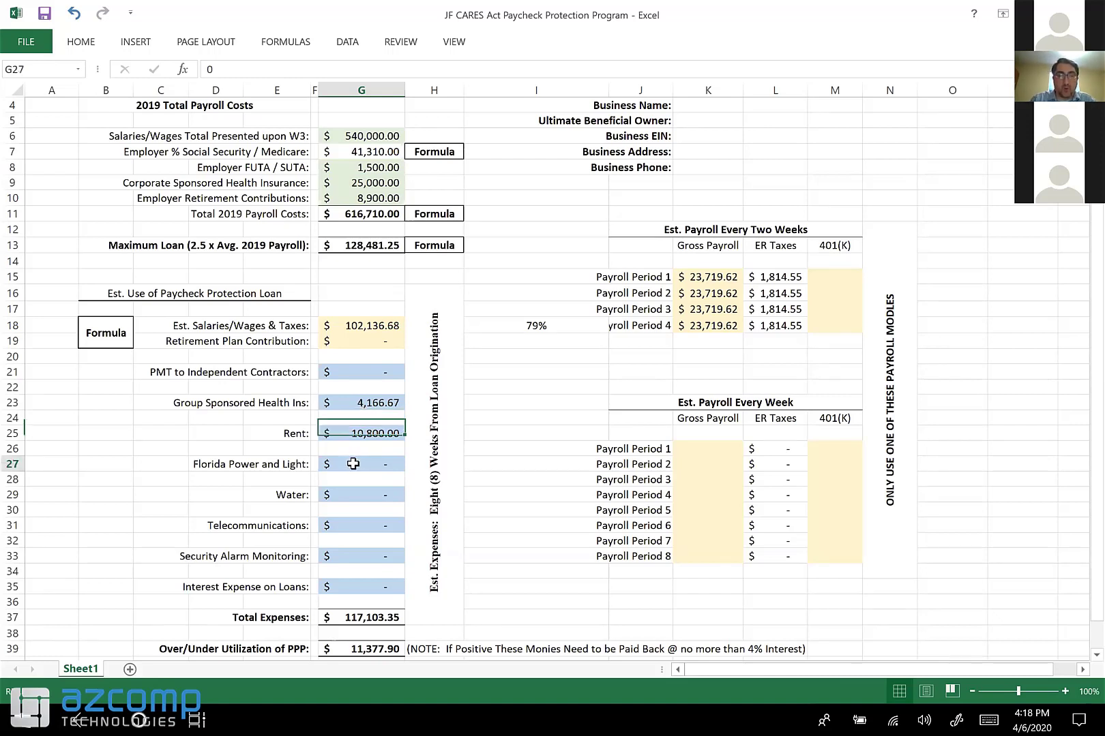
left_click(305, 463)
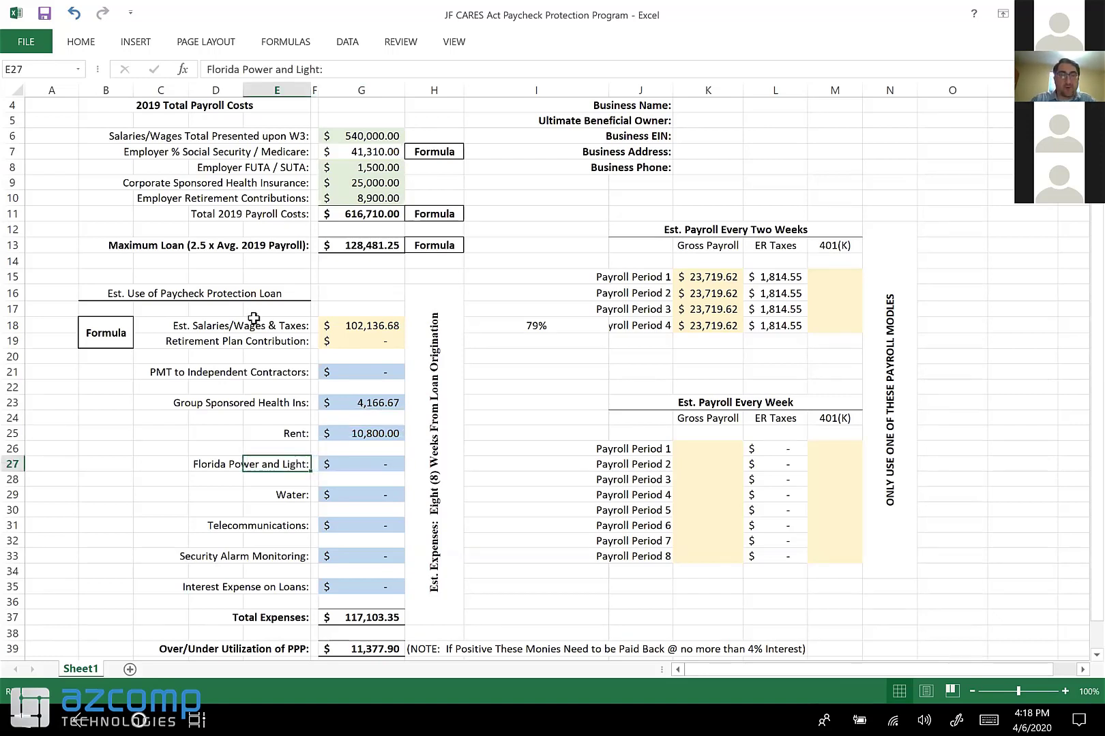
double_click(225, 70)
key("Delete")
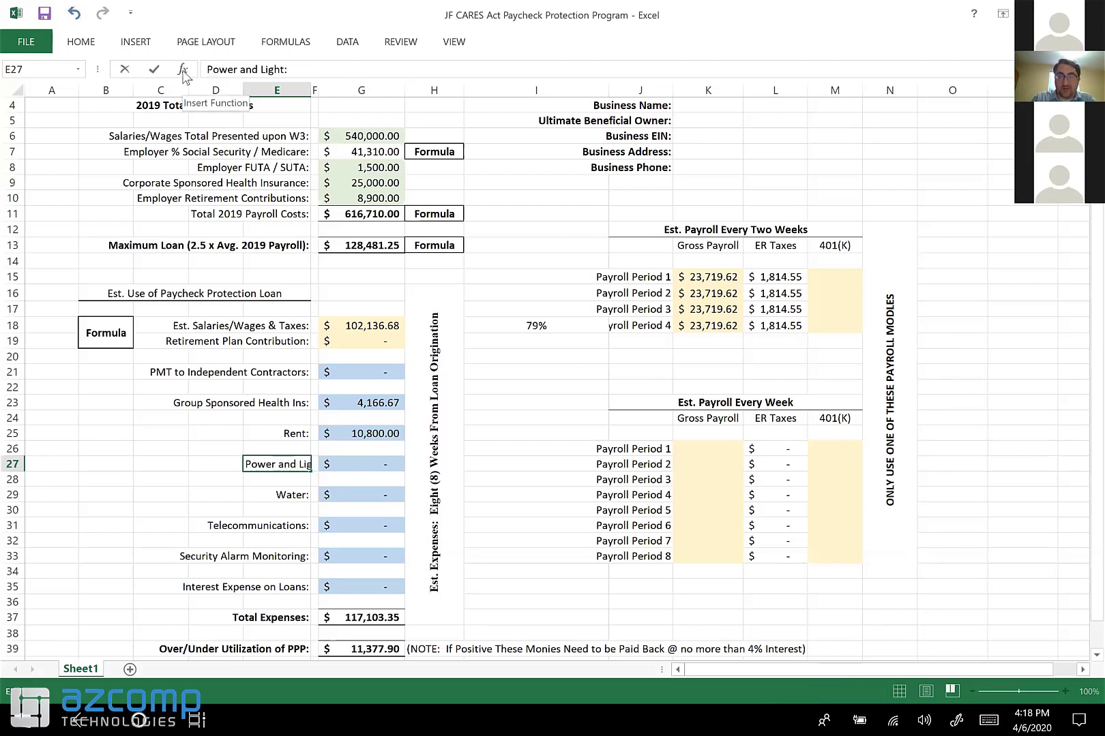
key("Return")
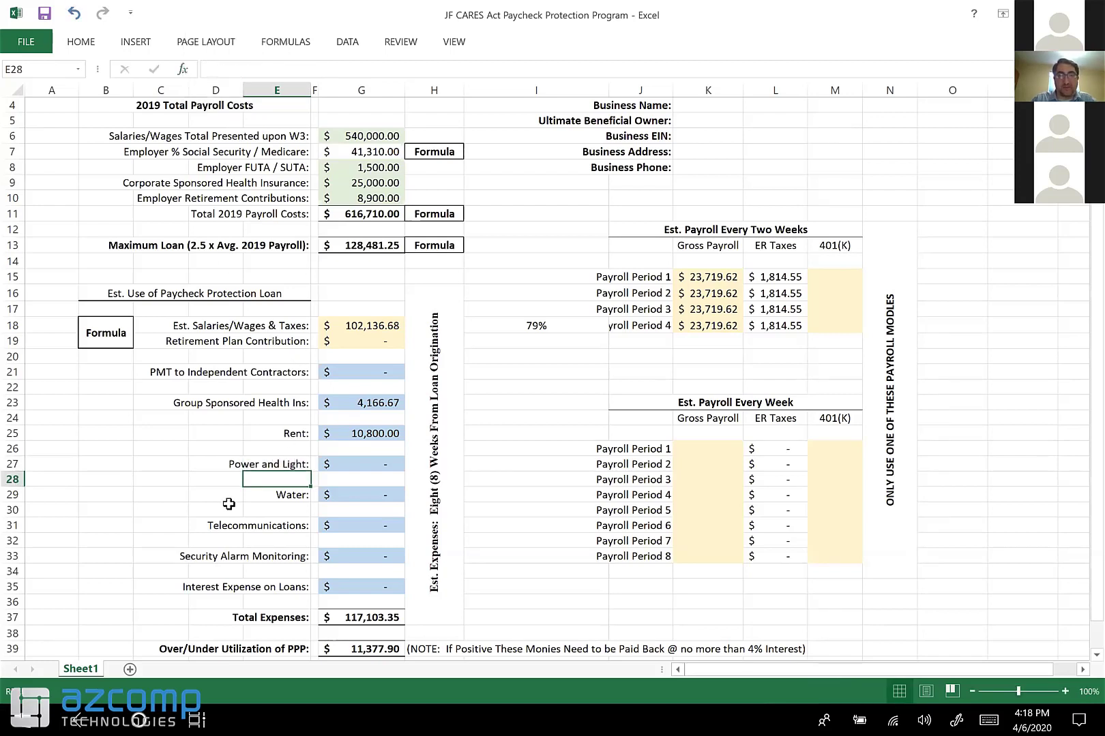
Step: Enter 1000 as the Power and Light expense in G27 and 540 as the Water expense in G29
left_click(368, 465)
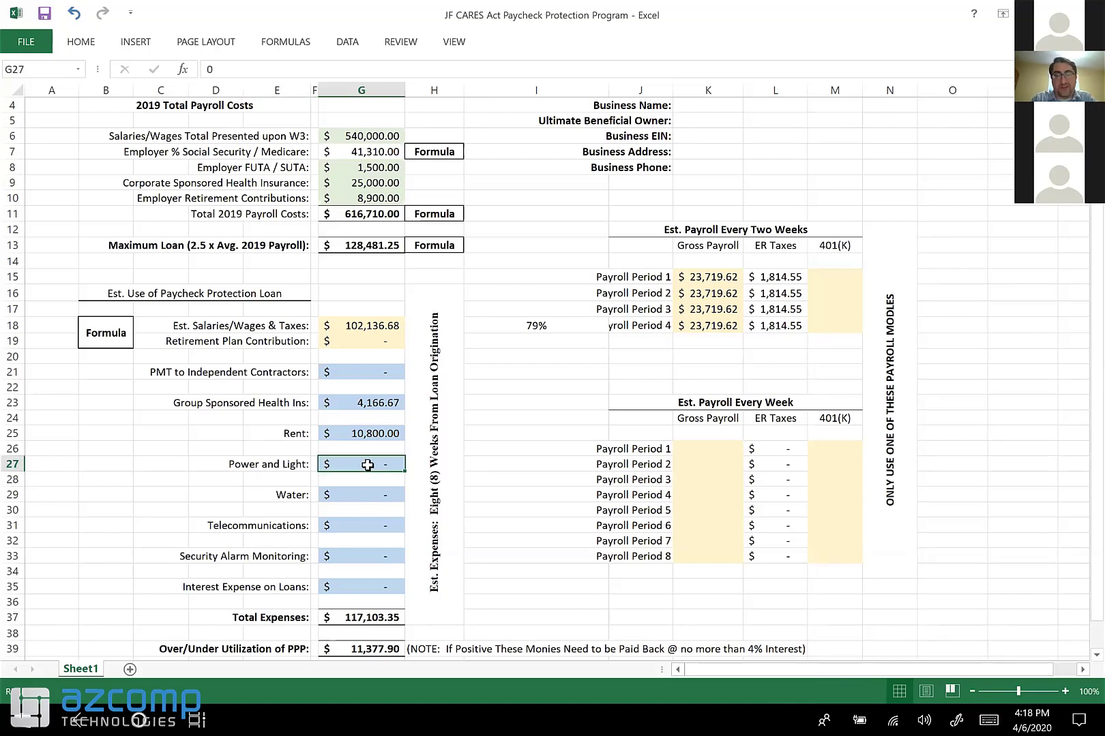
type("1000")
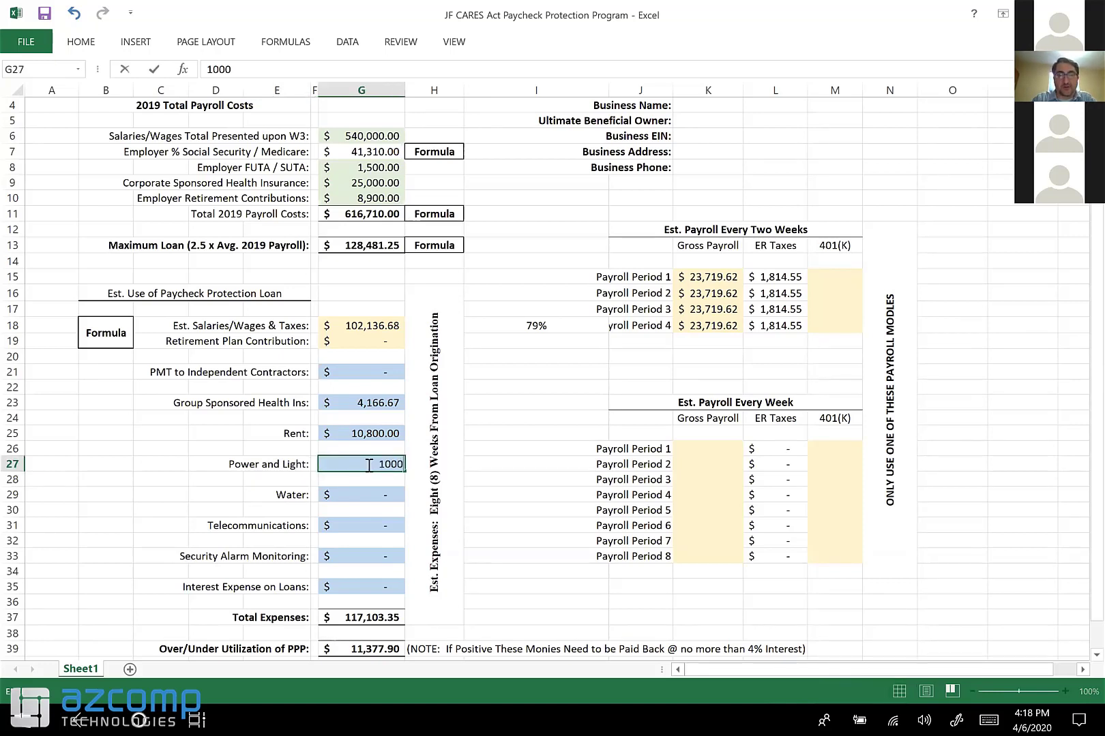
key("Return")
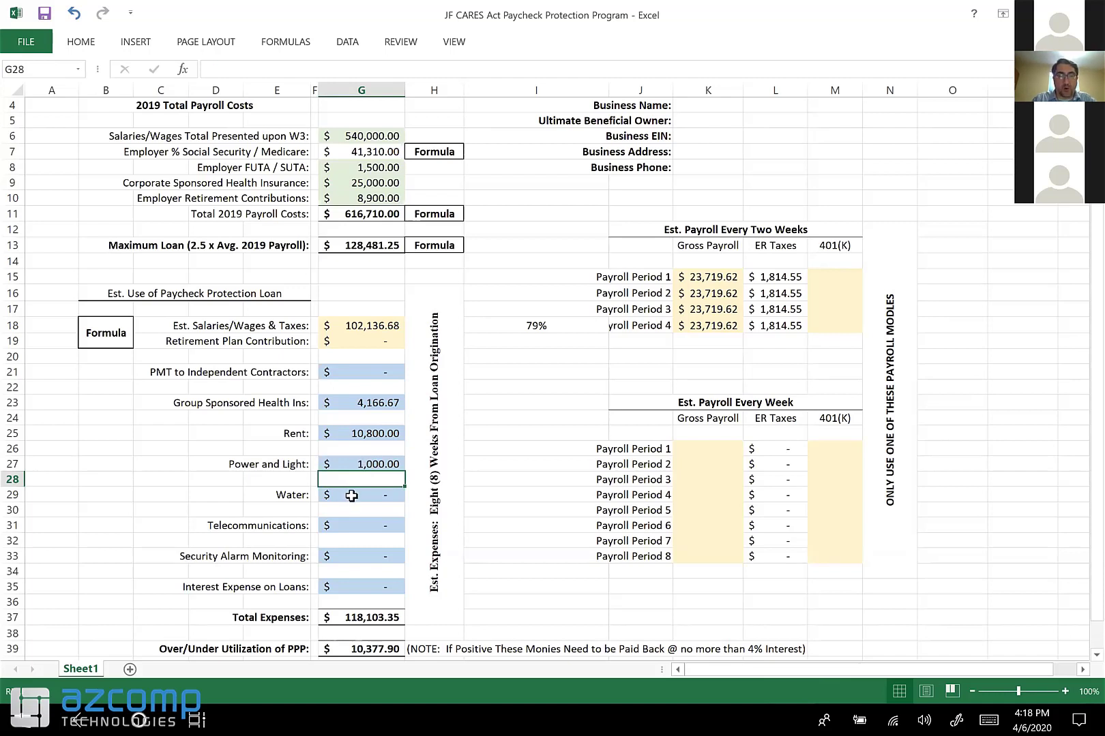
left_click(351, 496)
type("540")
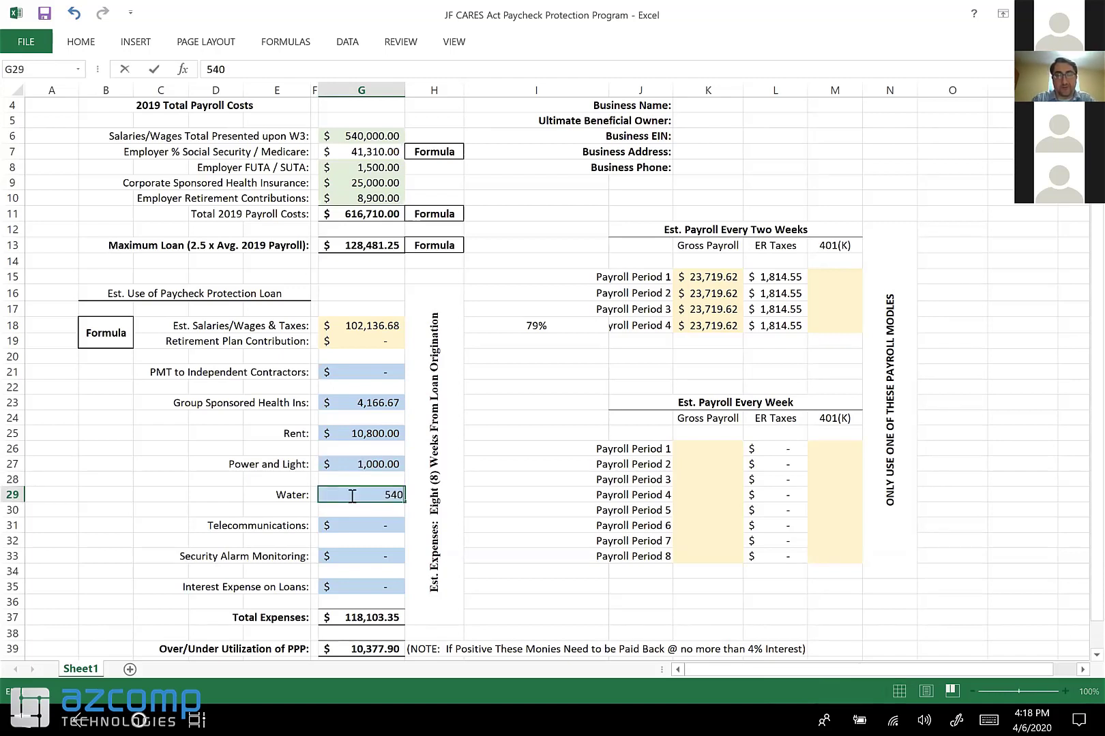
key("Return")
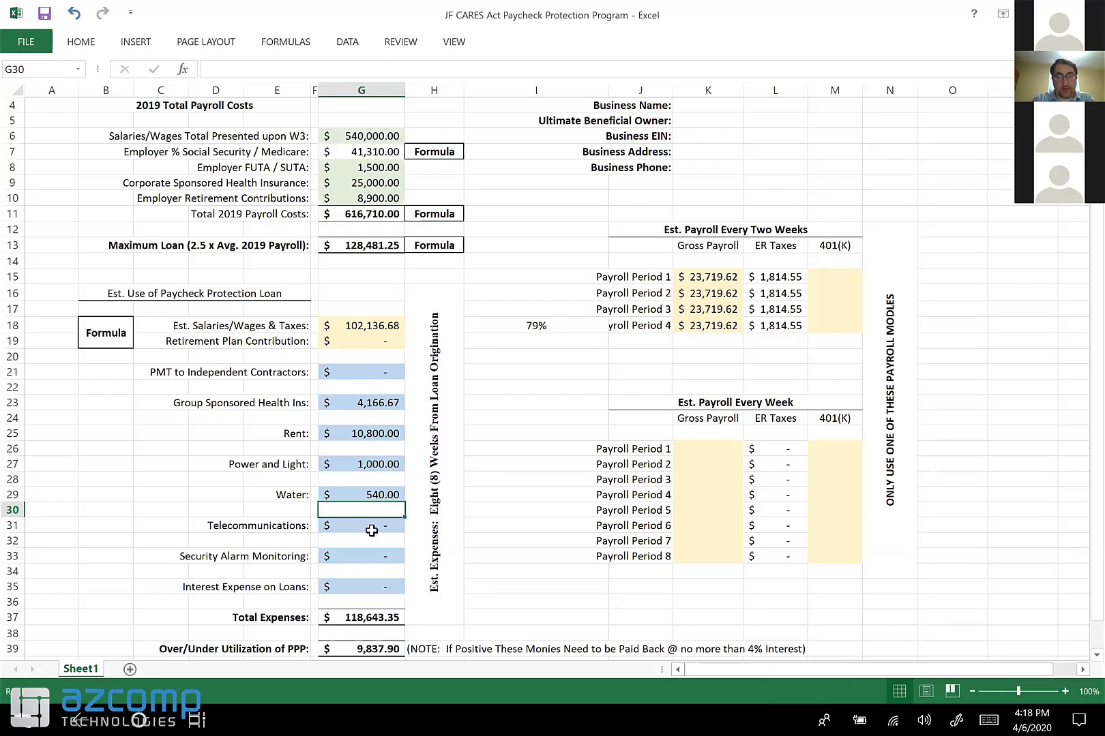
Step: Enter 2100 as the Telecommunications expense in G31 and 250 for Security Alarm Monitoring in G33
left_click(373, 527)
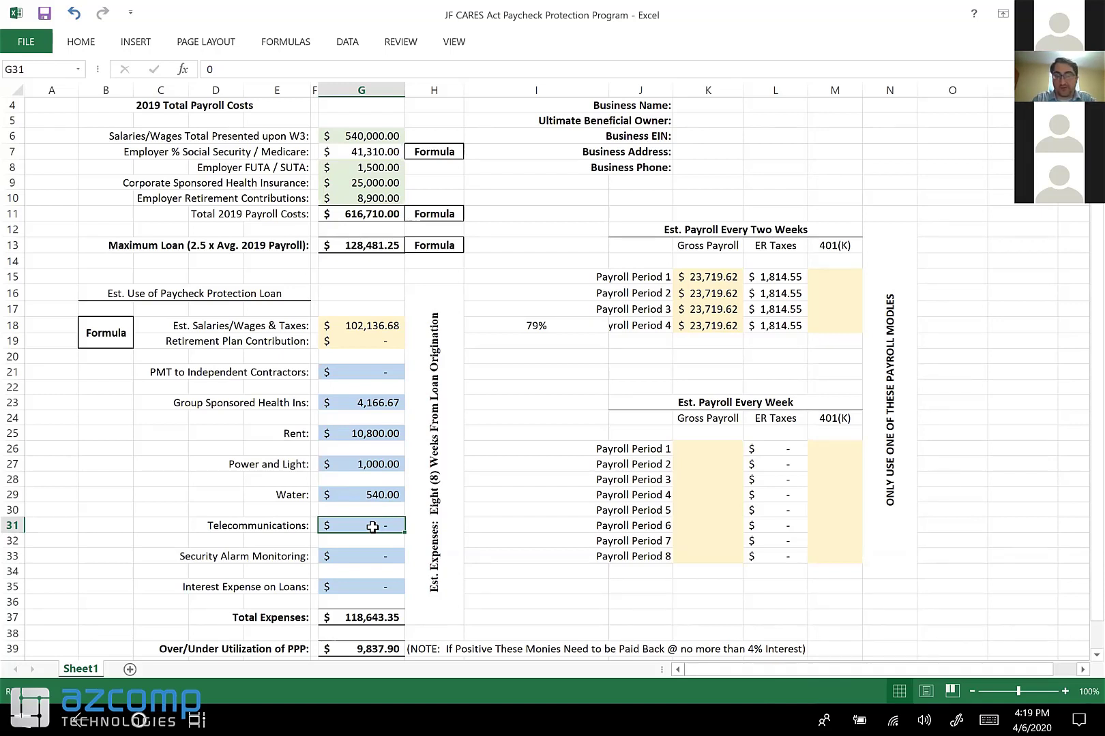
type("2,1")
type("00")
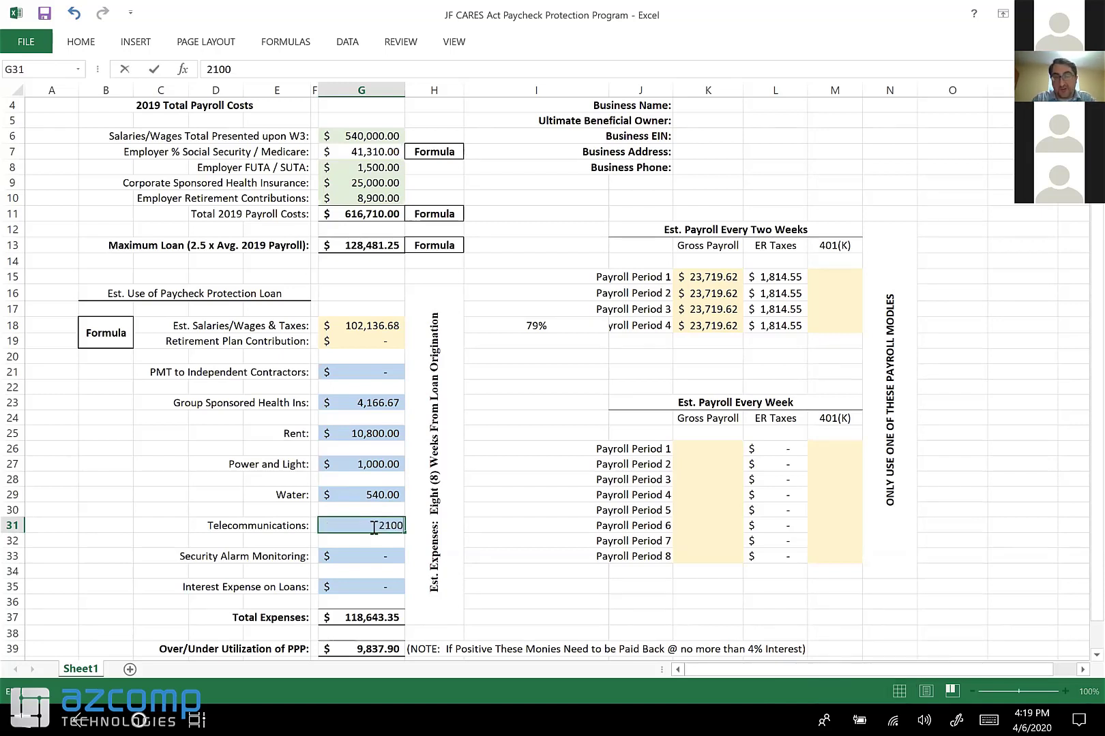
key("Return")
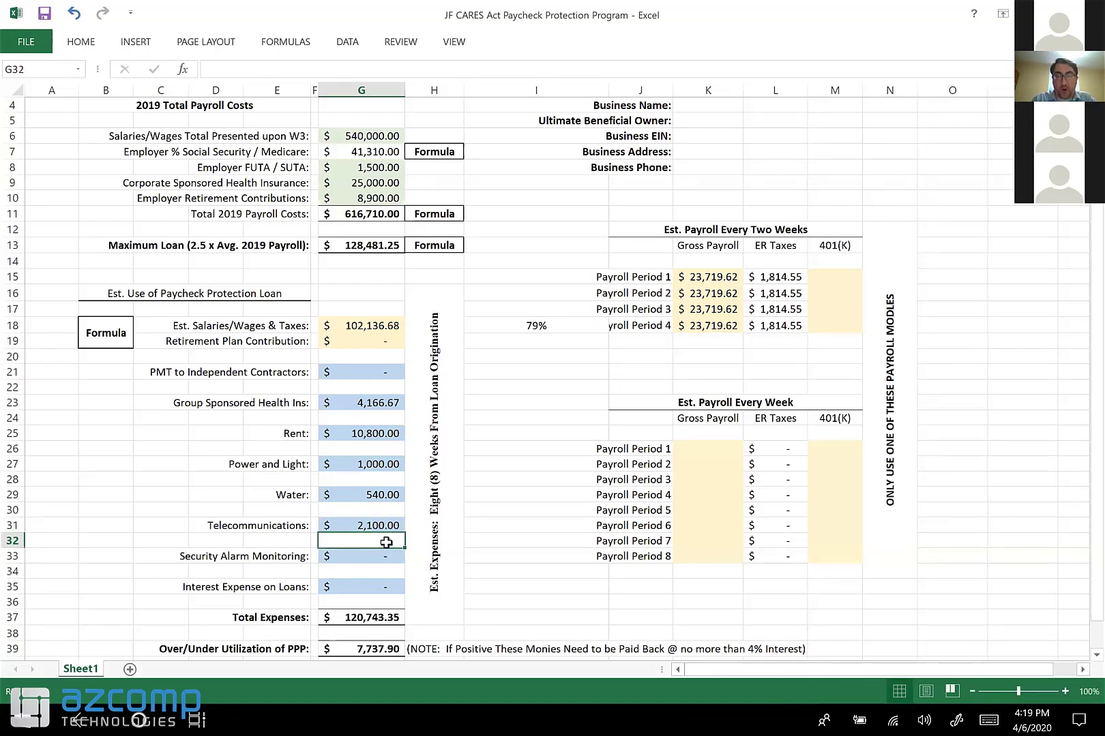
left_click(387, 557)
type("250")
key("Return")
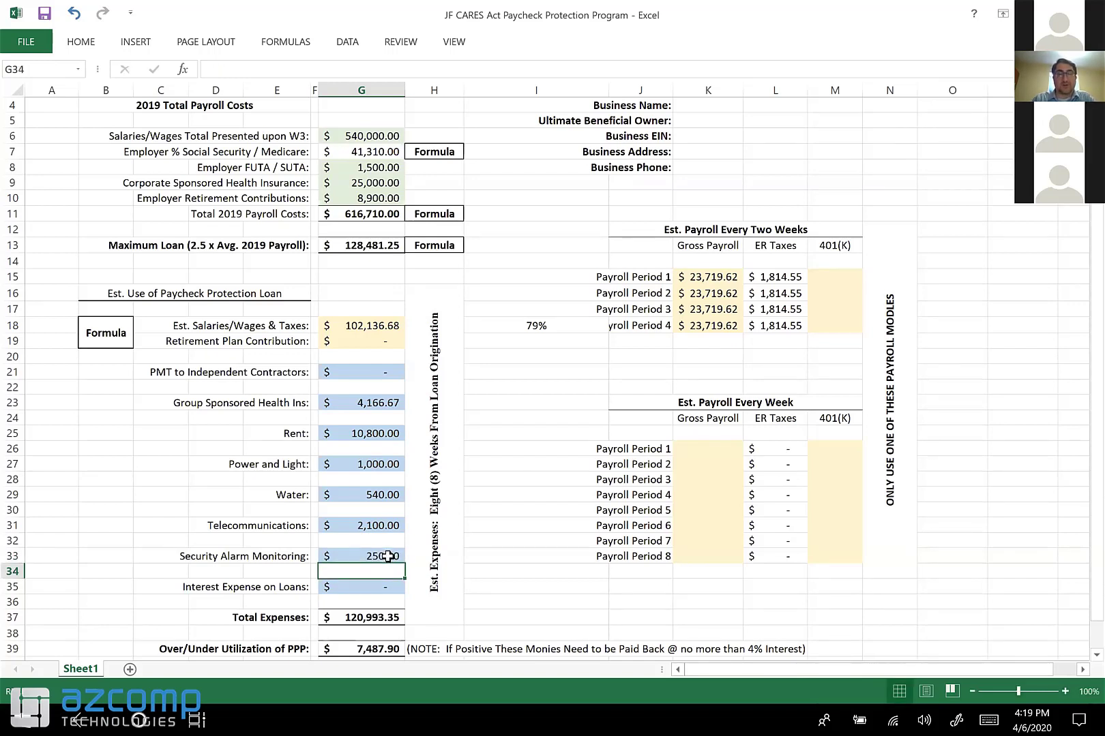
Step: Enter 570 as the Interest Expense on Loans in G35
left_click(379, 587)
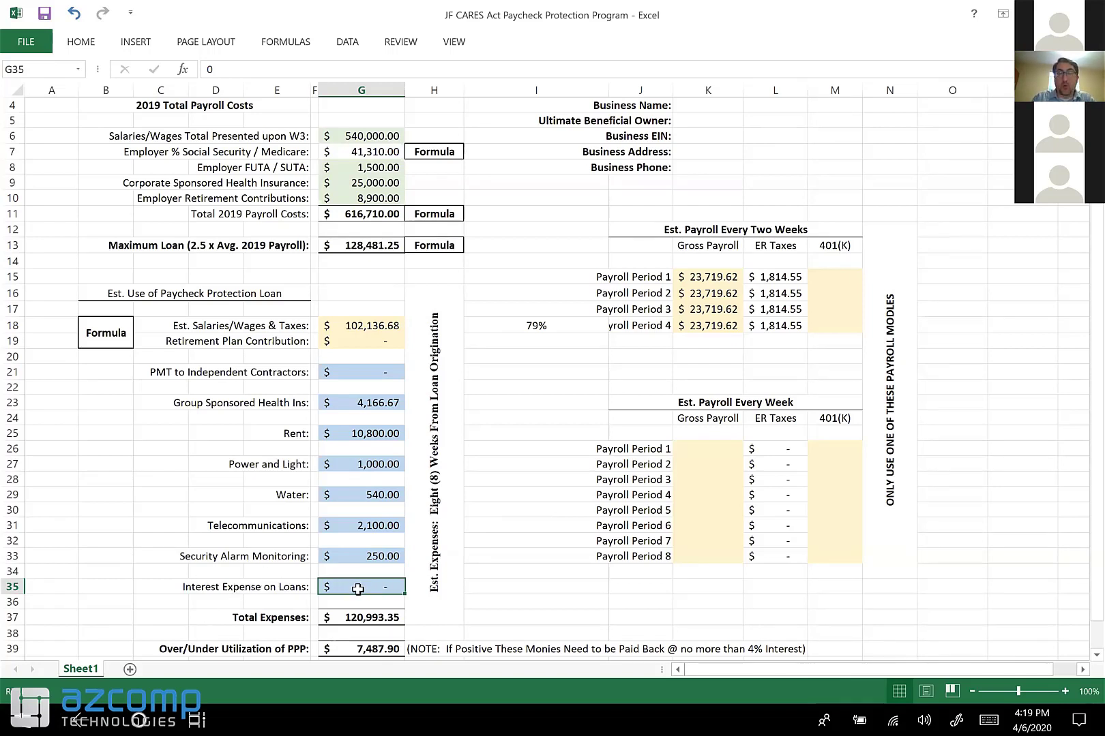
type("570")
key("Return")
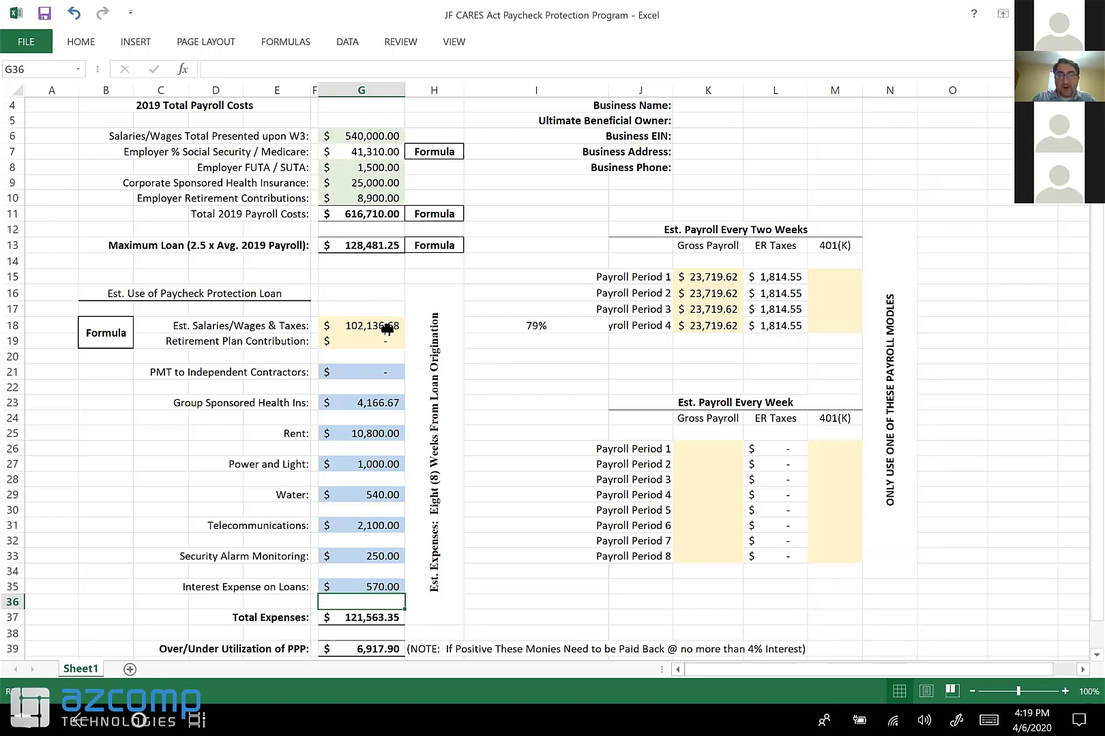
Step: Calculate the two-week 401(K) contribution for Payroll Period 1 in M15 with the formula =G10/26
left_click(847, 277)
type("=")
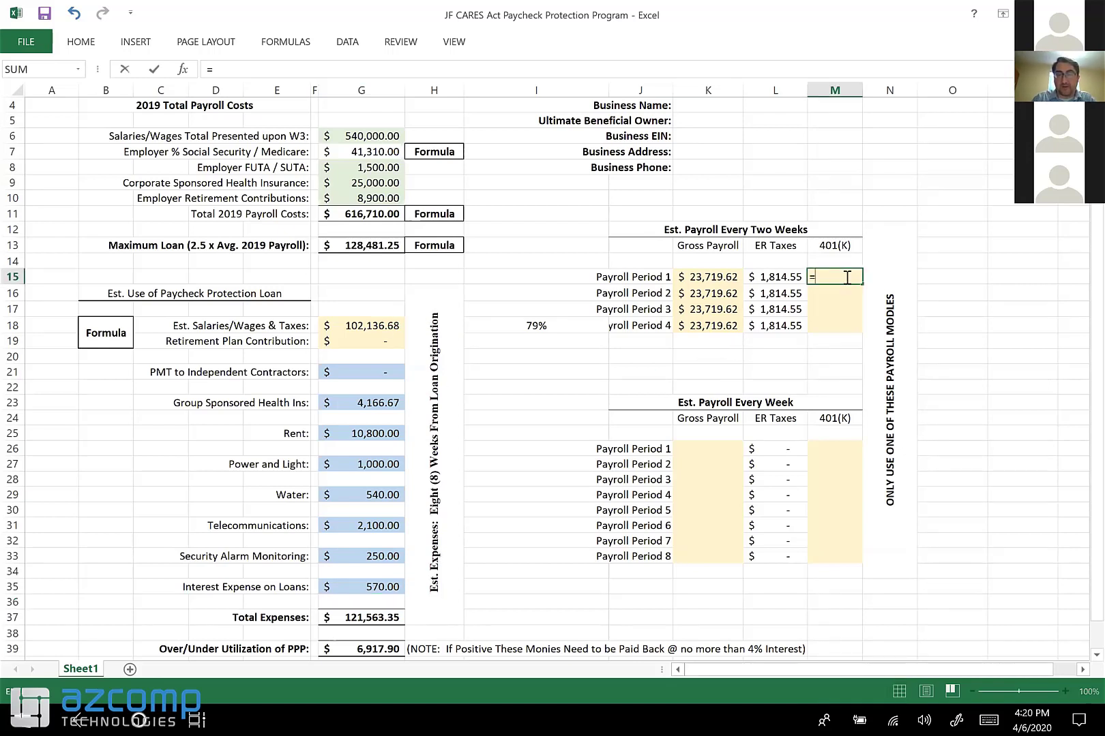
left_click(373, 198)
type("/26")
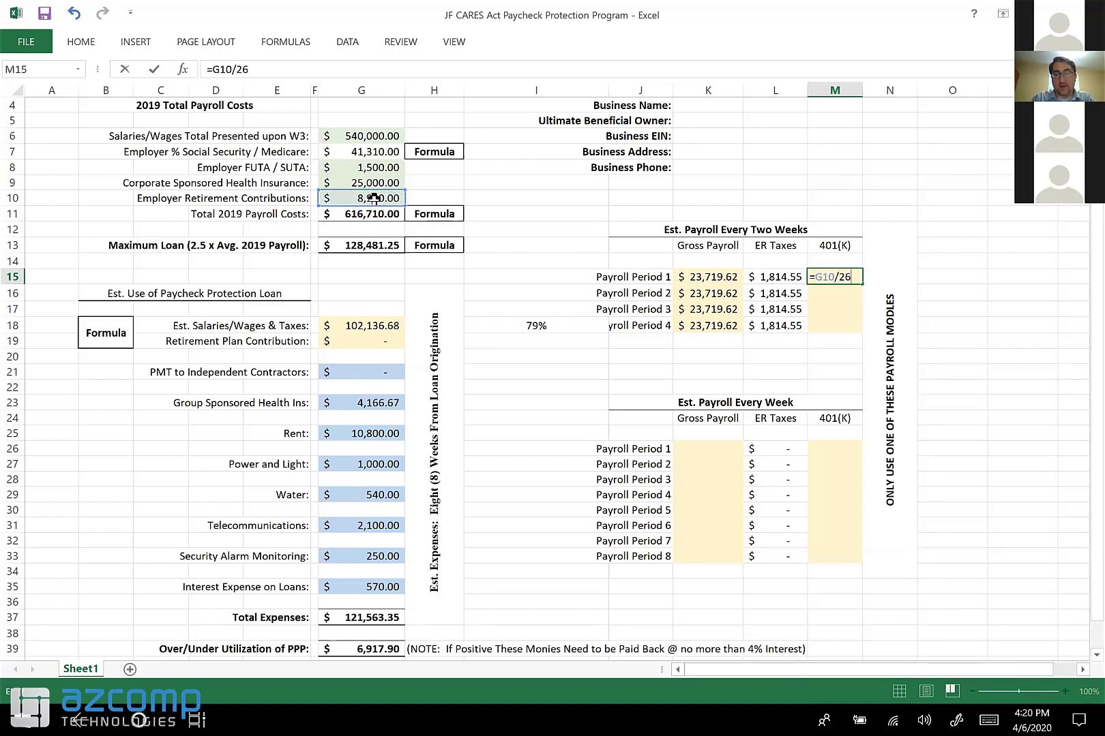
key("Return")
Step: Enter 342,31 as the two-week 401(K) amount for Payroll Period 2 in M16 and fill it down to Periods 3 and 4
type("34")
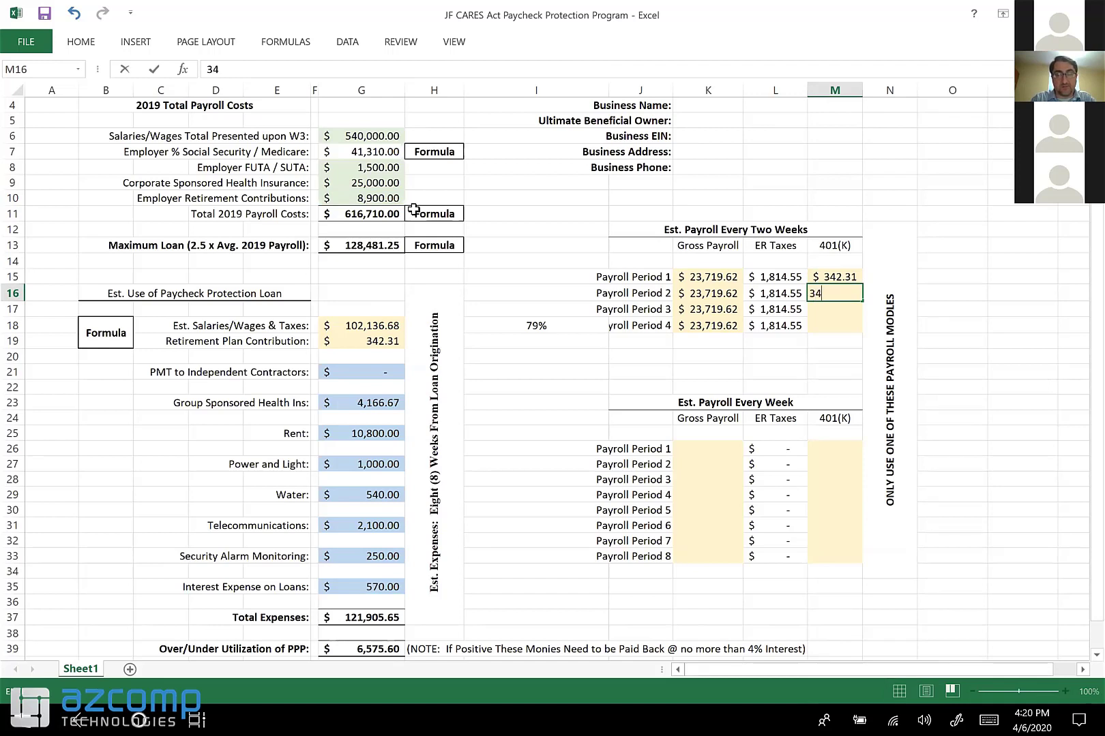
type("2,31'")
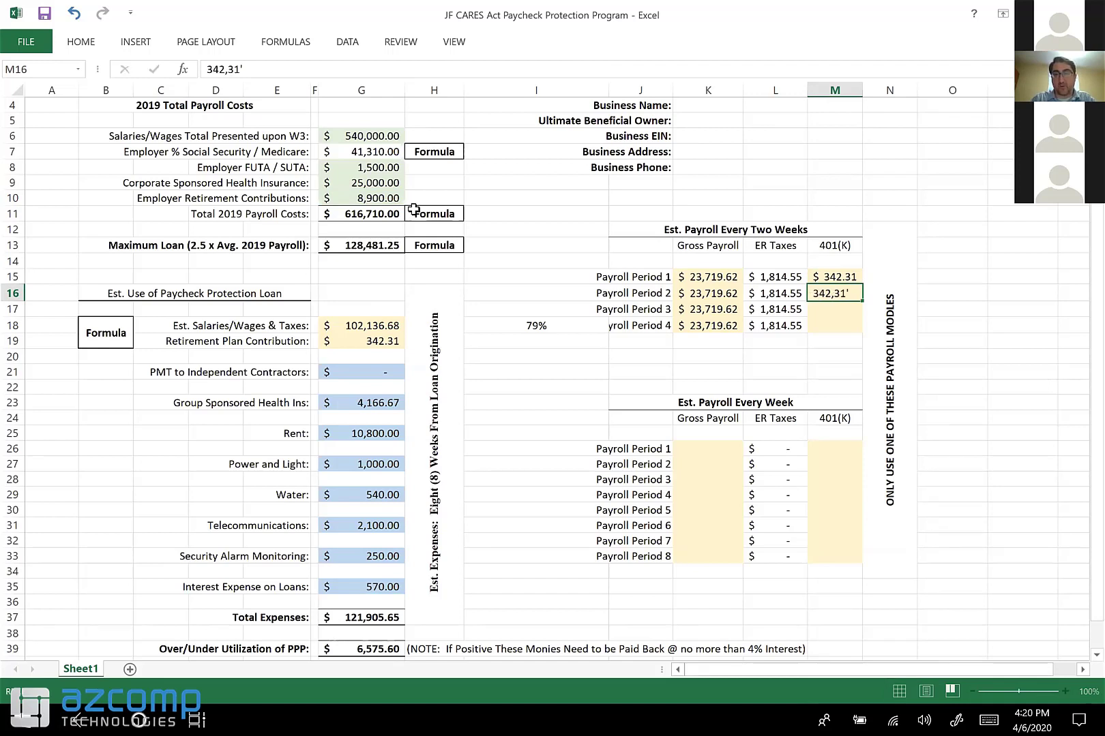
key("Return")
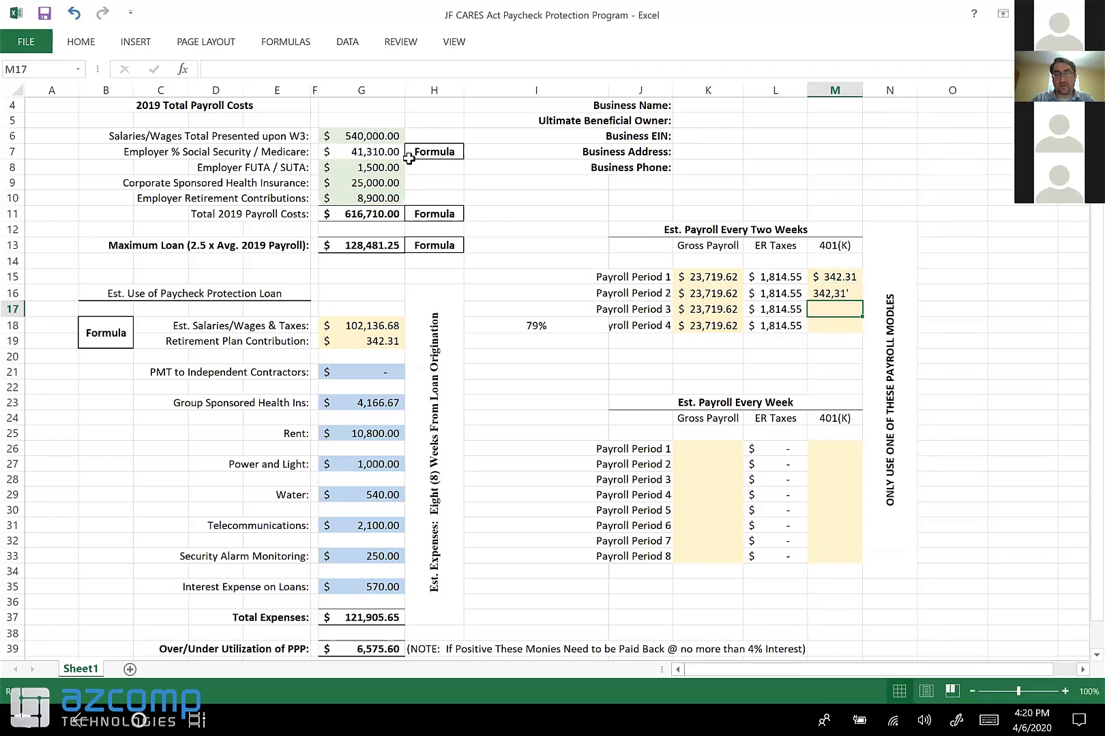
key("Up")
left_click(277, 74)
key("BackSpace")
key("Return")
left_click(815, 289)
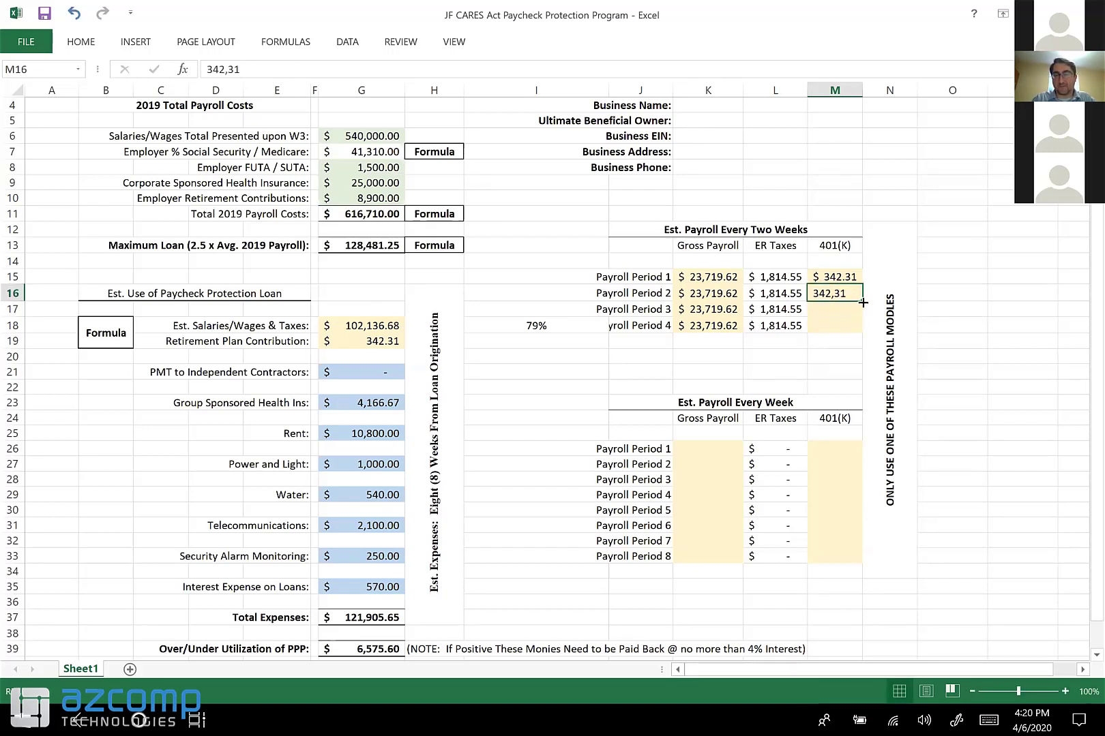
left_click_drag(863, 301, 856, 329)
left_click(848, 294)
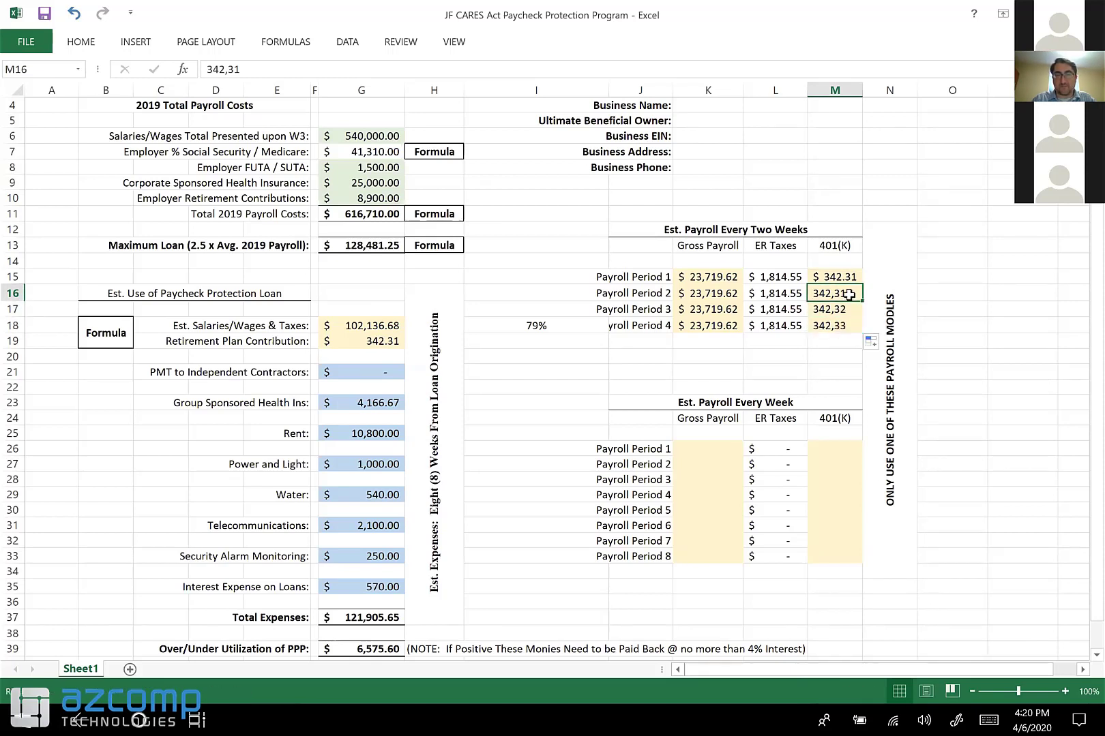
Step: Replace the Retirement Plan Contribution formula in G19 with =M15*4
left_click(370, 341)
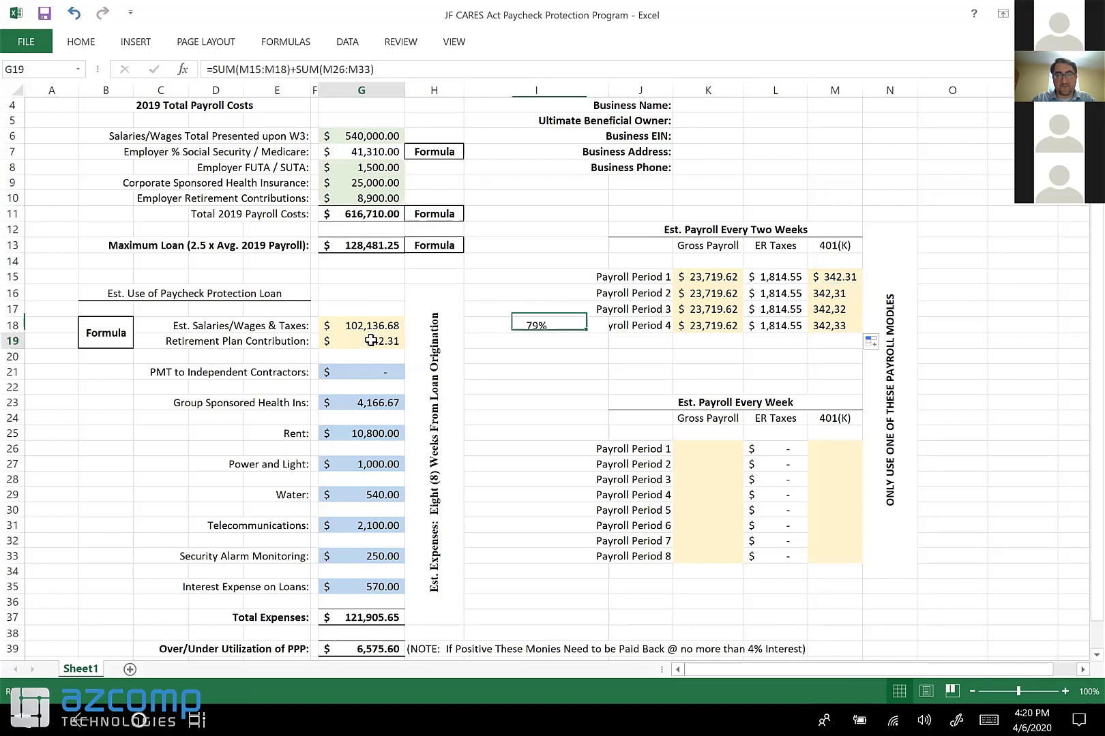
type("=")
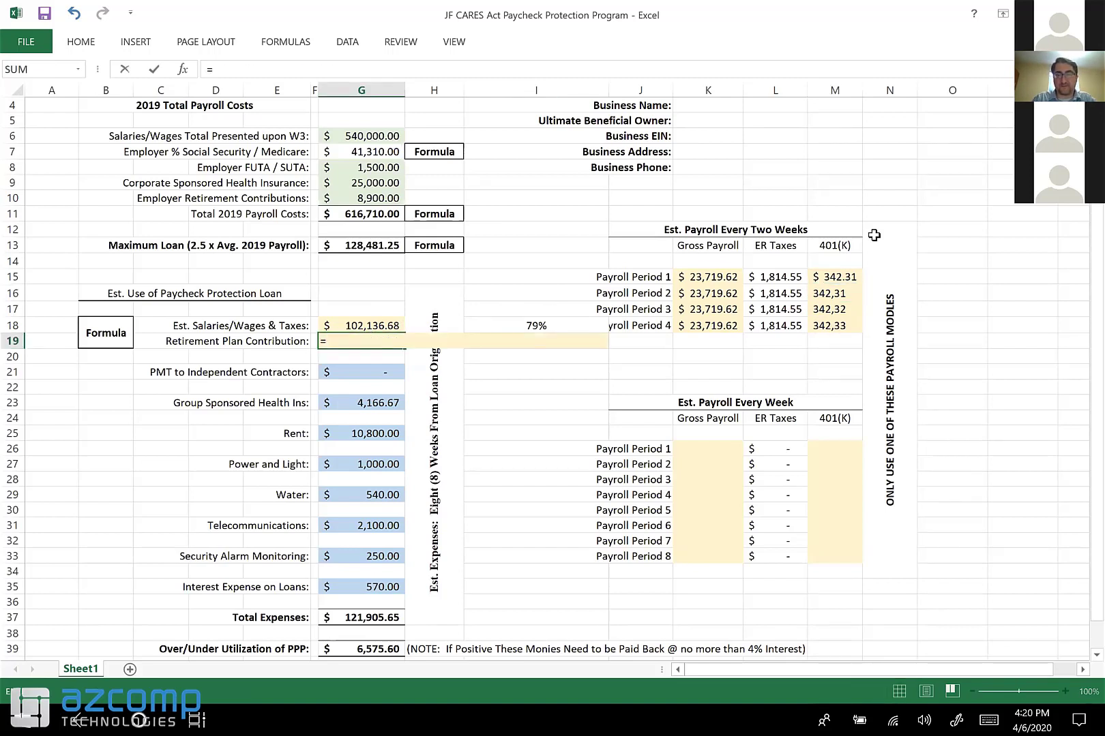
left_click(832, 277)
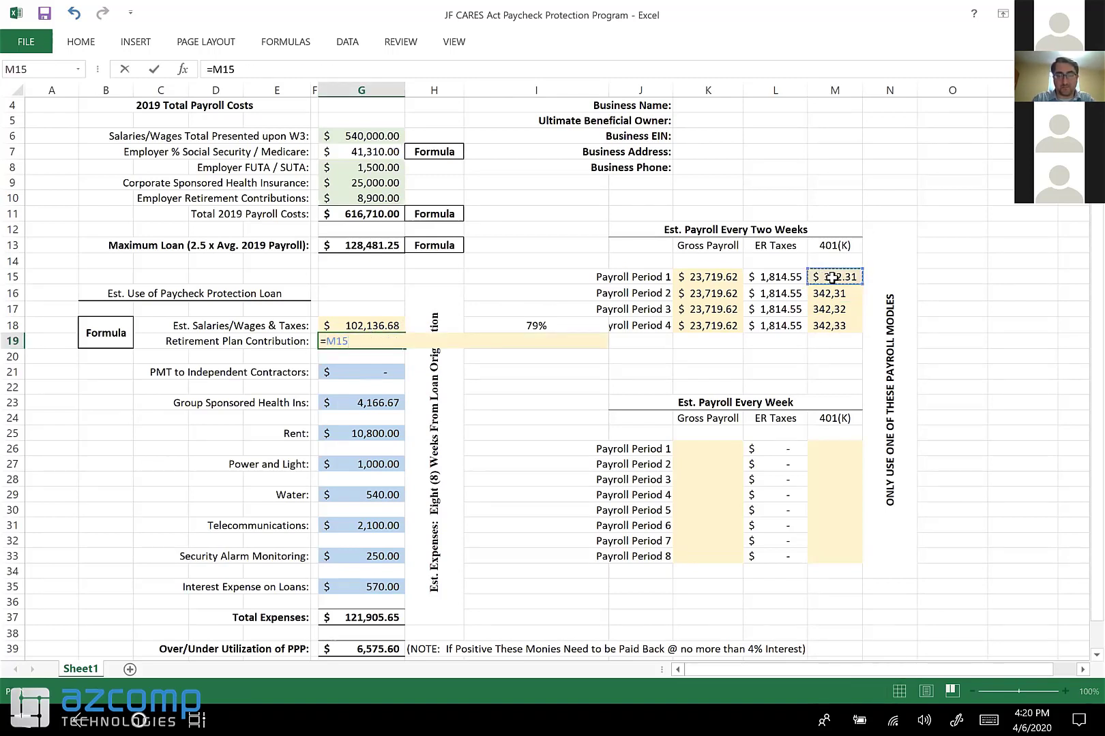
type("*4")
key("Return")
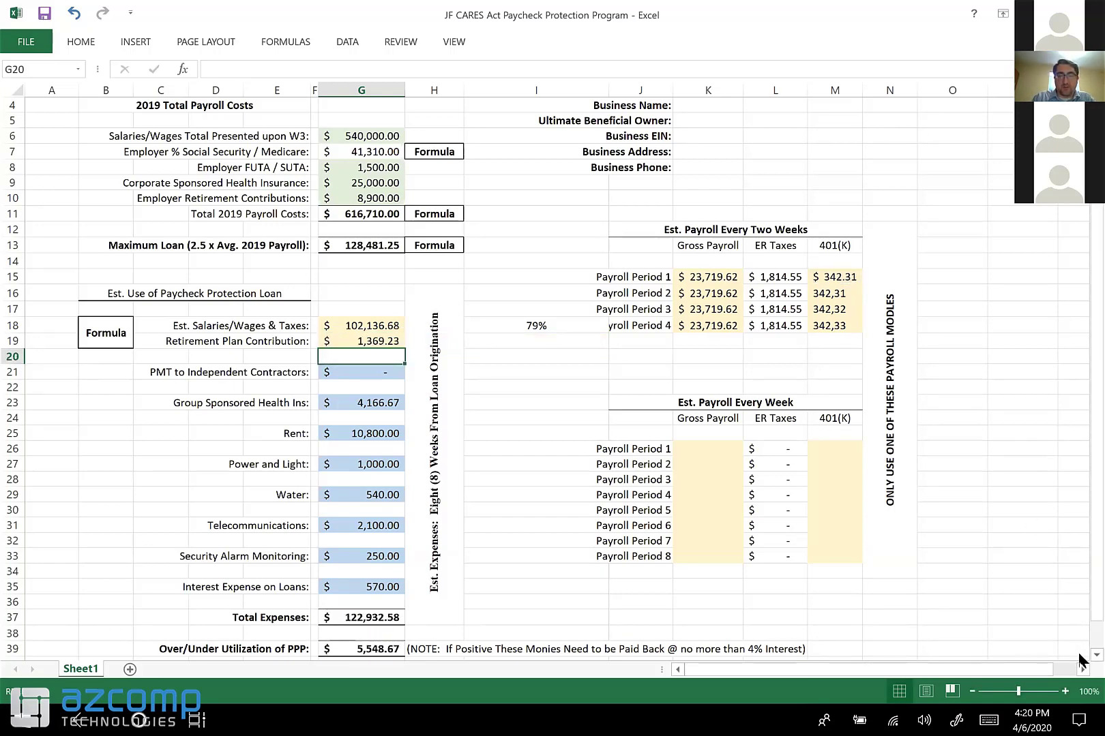
Step: Change the maximum interest rate in the payback note in H39 to 1%
scroll(1078, 653, "down", 1)
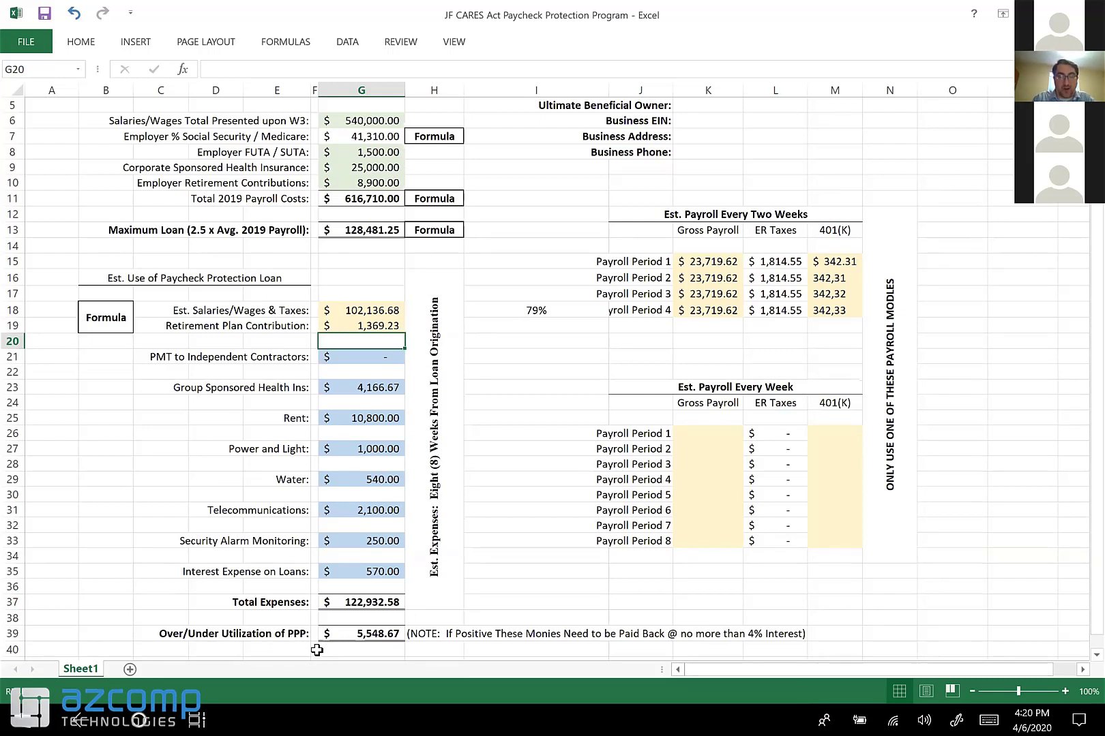
left_click(371, 633)
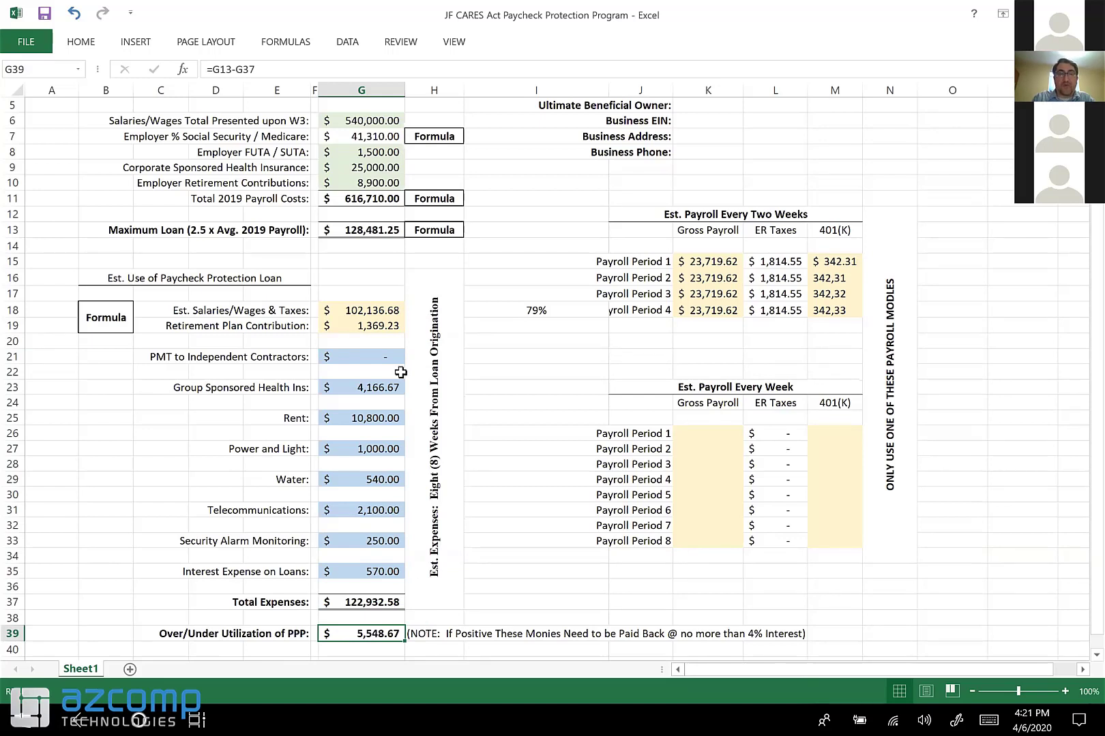
left_click(422, 634)
left_click(551, 69)
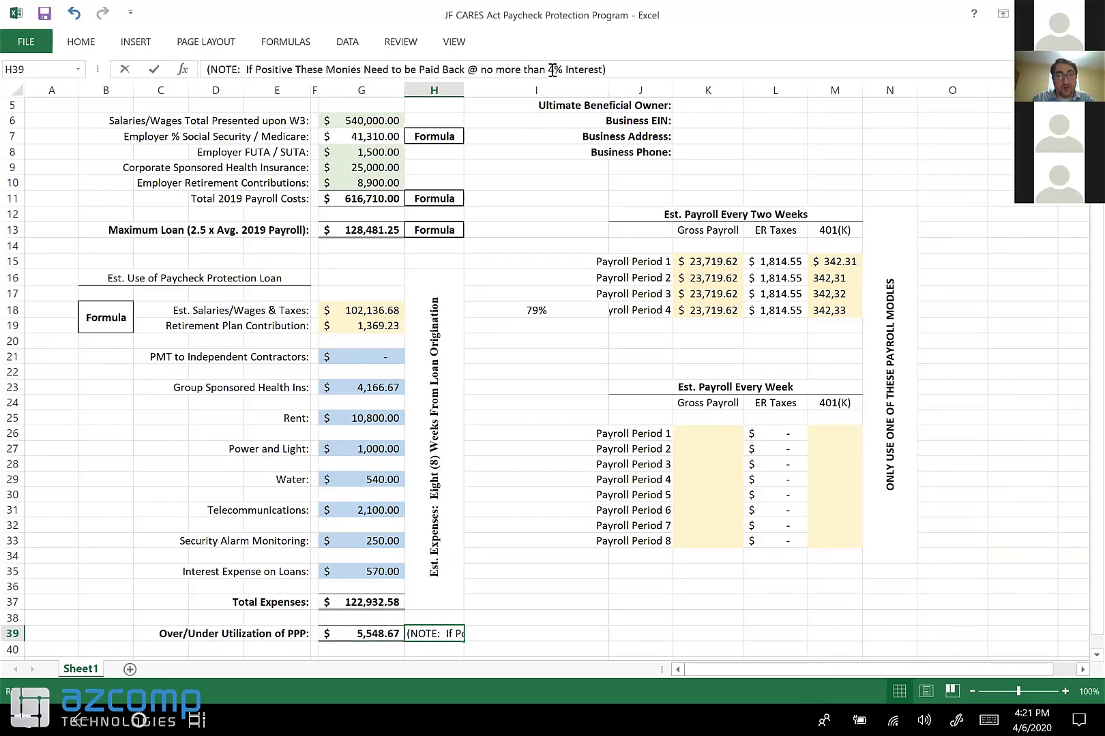
type("1")
key("Return")
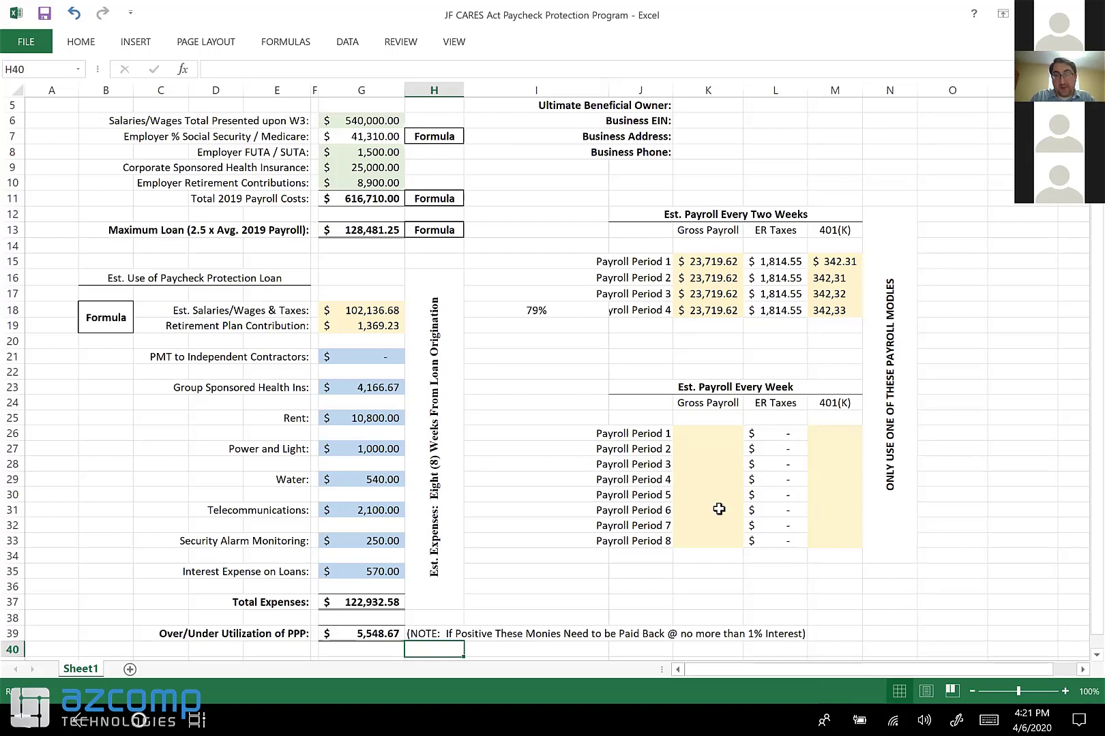
left_click(416, 633)
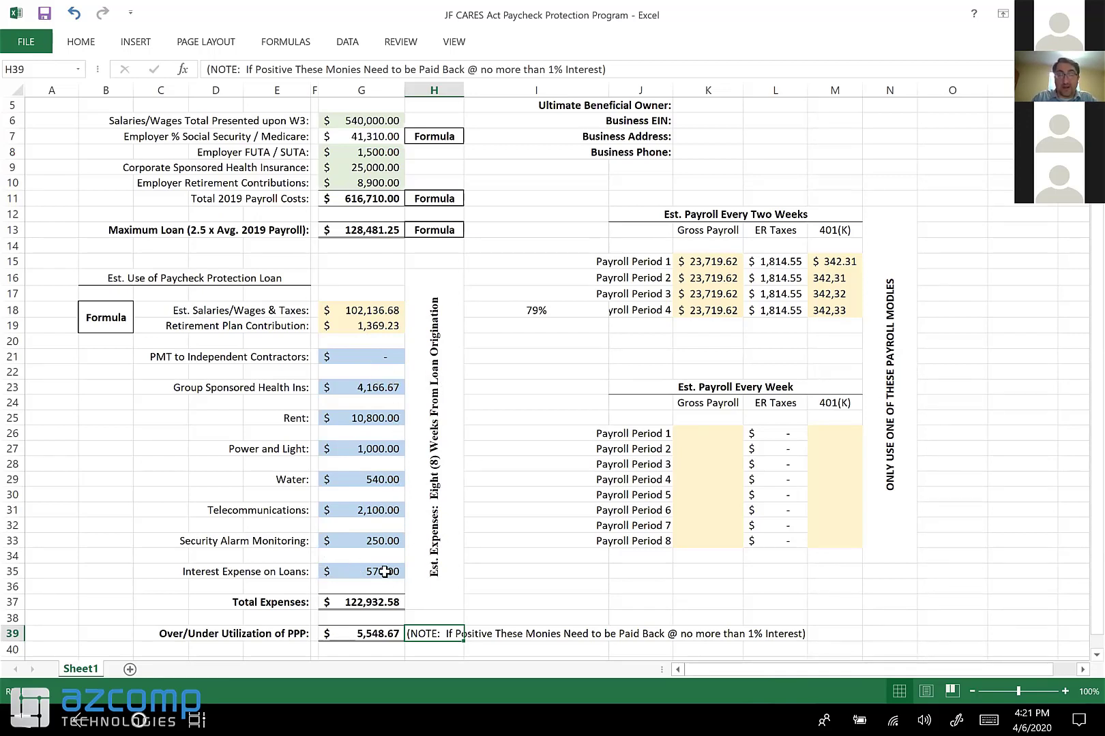
left_click(354, 620)
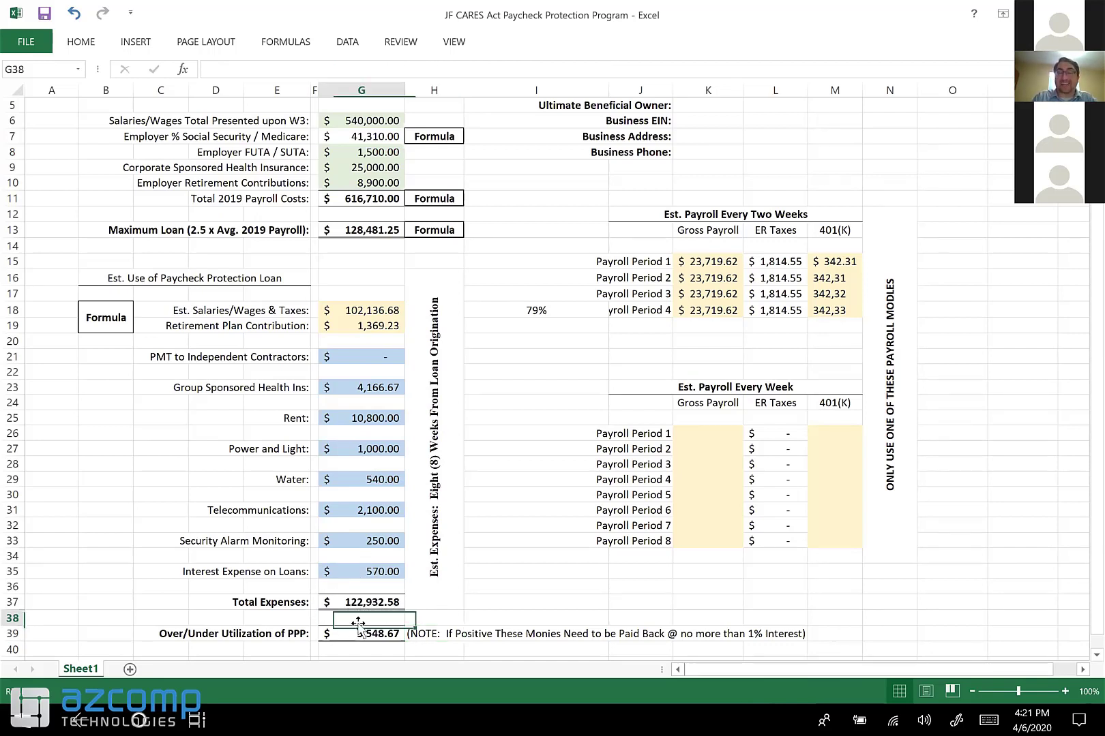
left_click(338, 636)
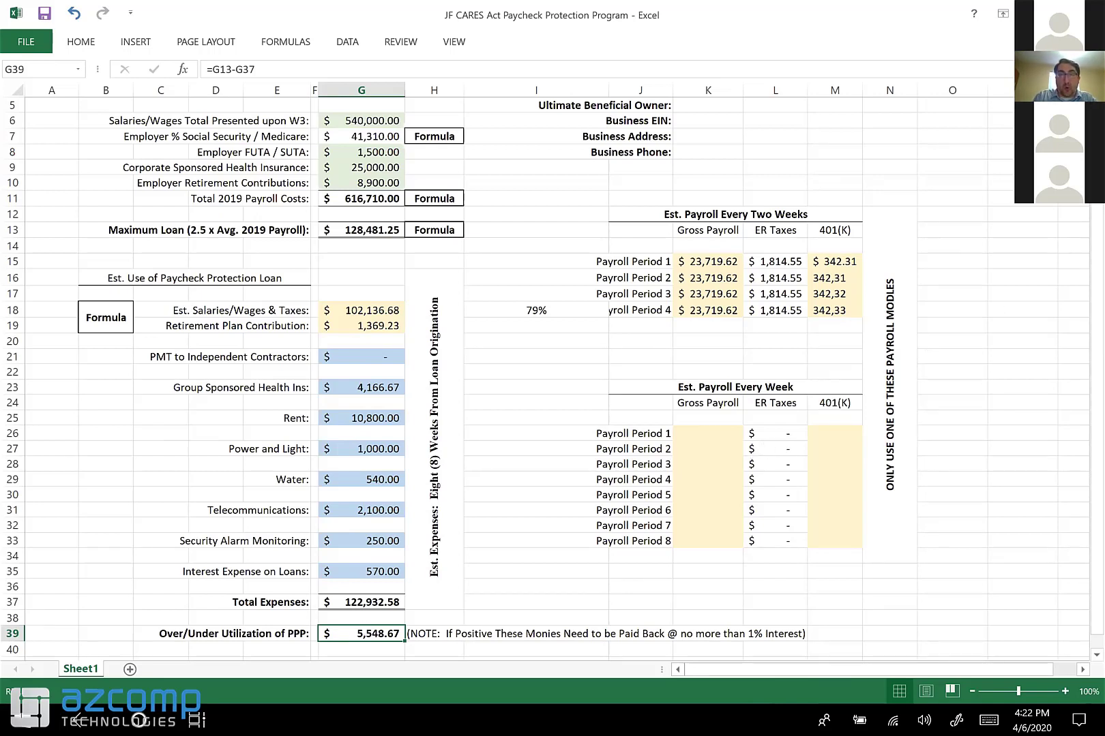
scroll(545, 380, "up", 1)
scroll(545, 379, "up", 2)
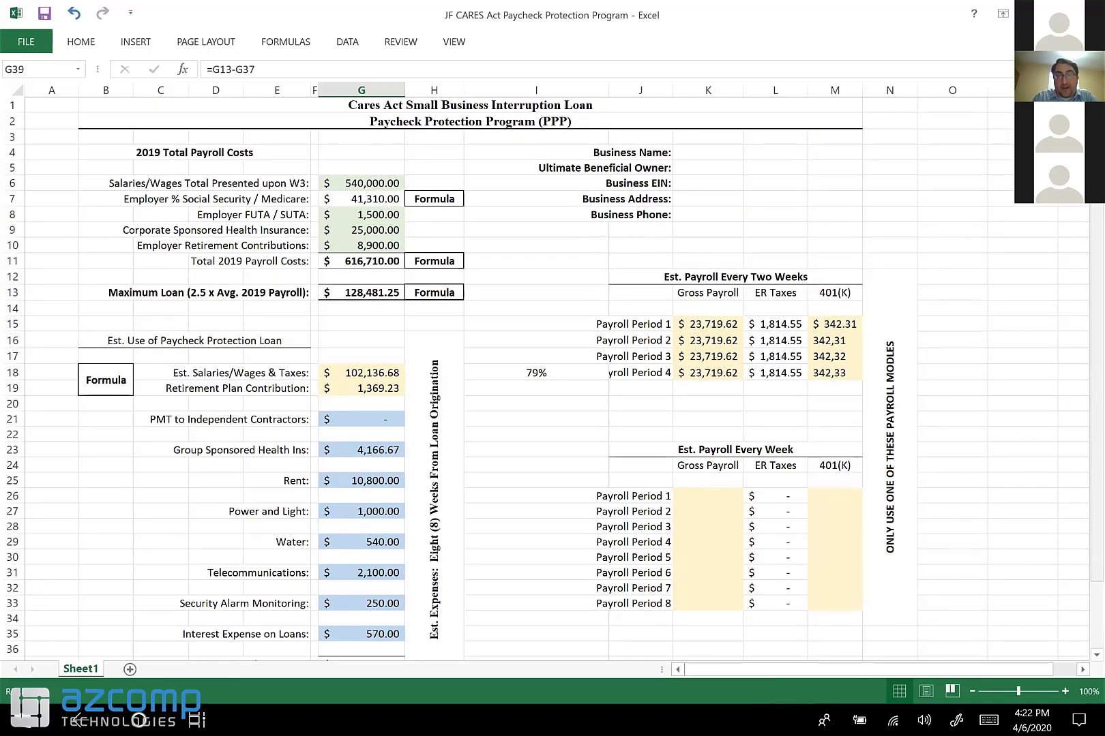
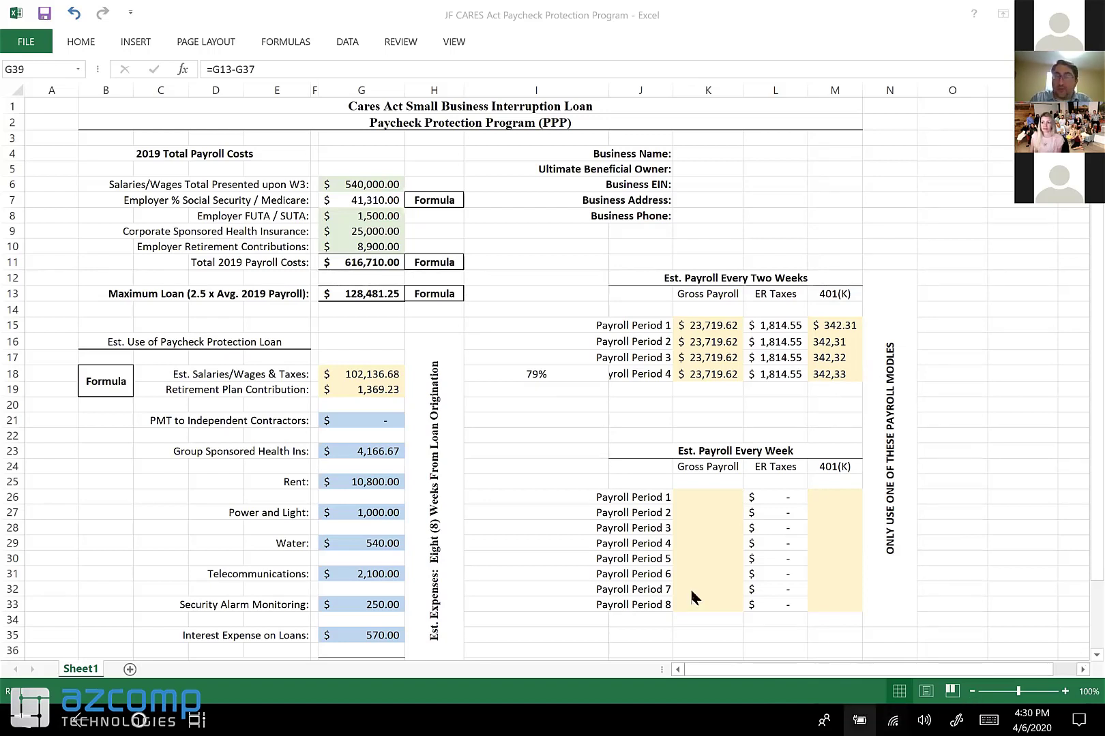
left_click(393, 482)
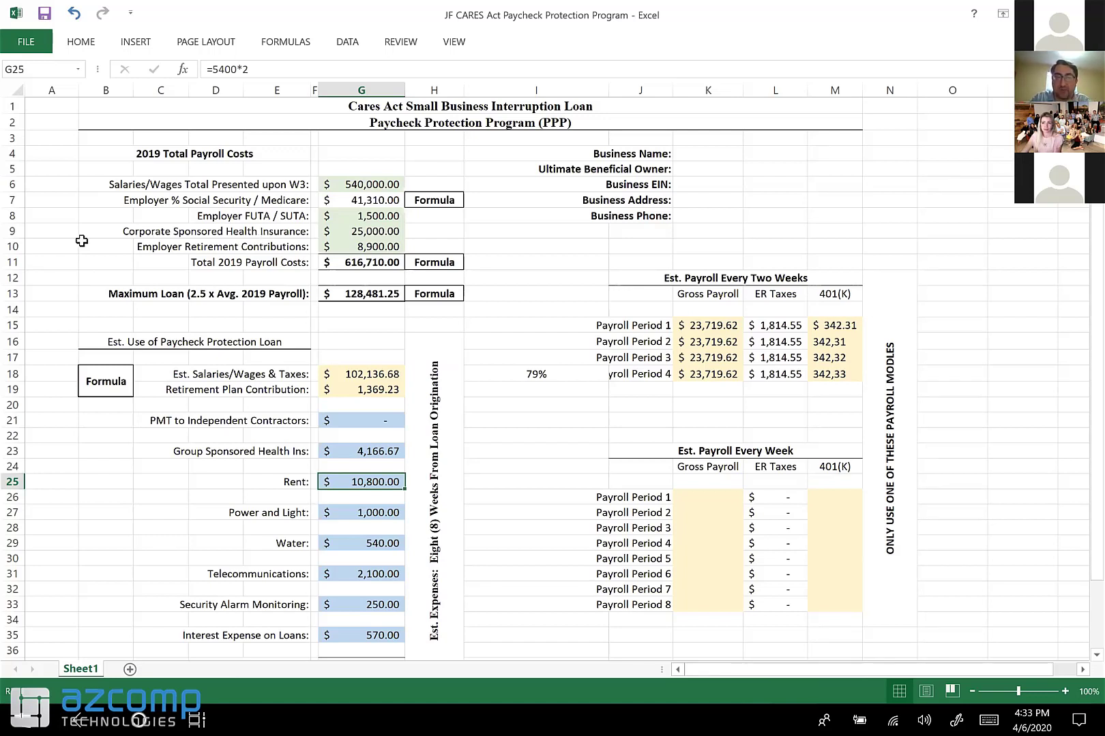
left_click(28, 245)
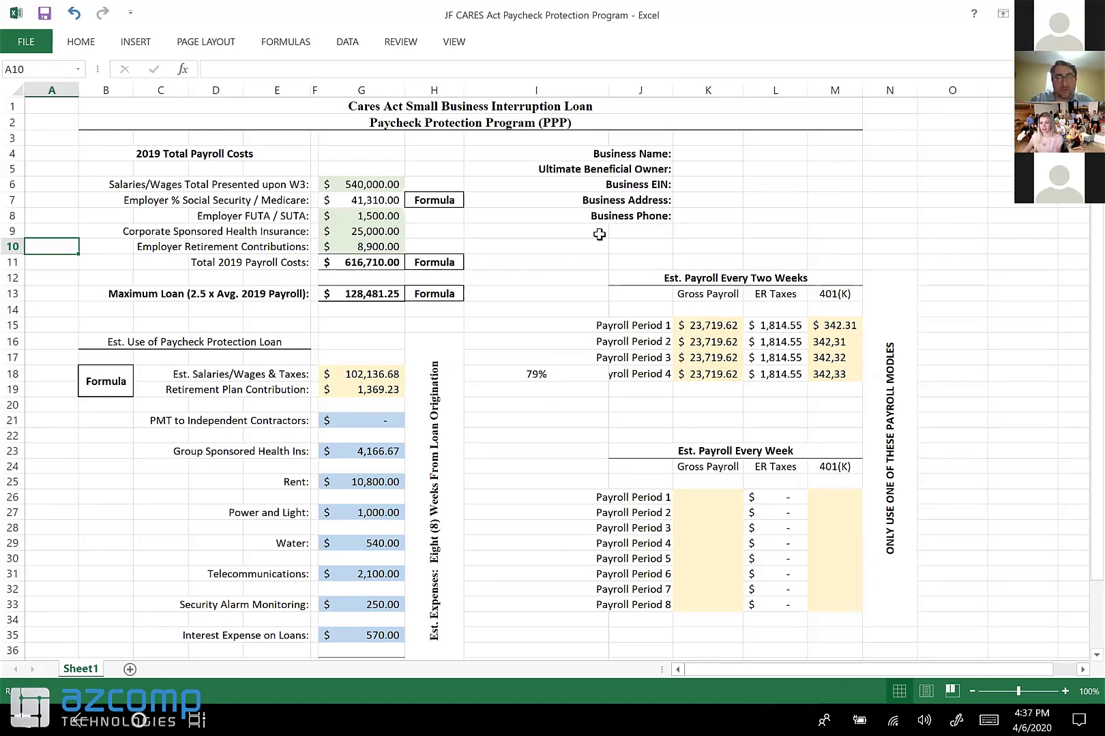
Step: Narrow column I and widen column J so the Payroll Period labels fit completely
left_click_drag(608, 90, 530, 98)
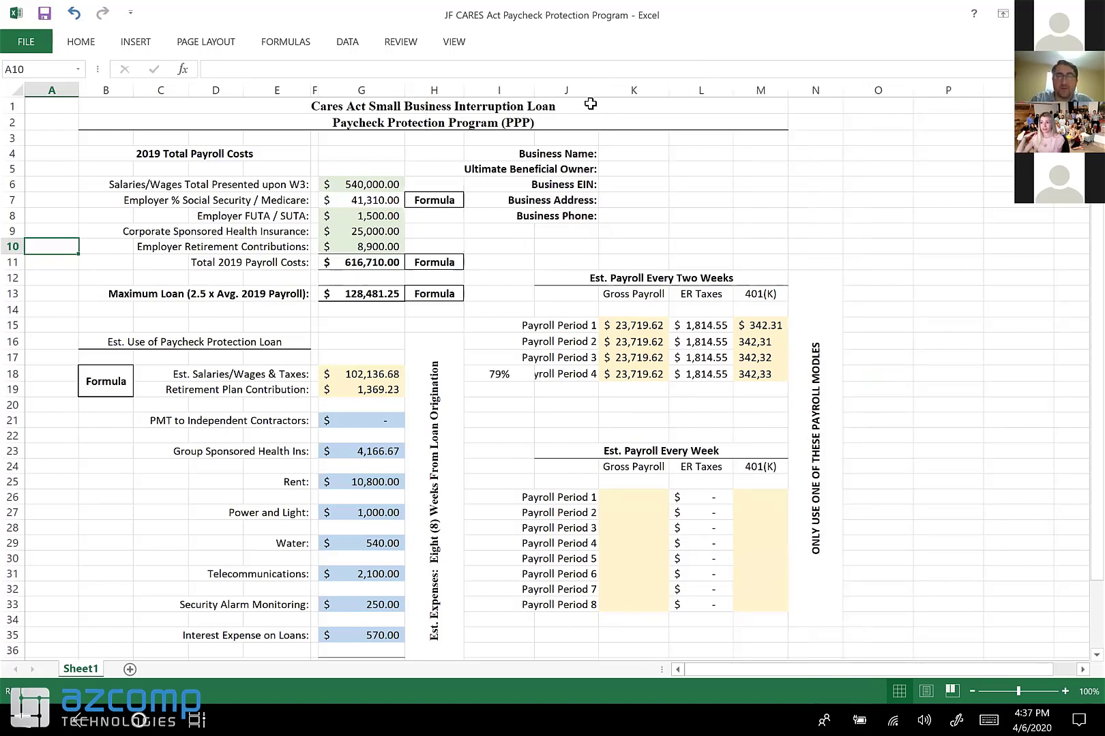
left_click_drag(598, 94, 625, 93)
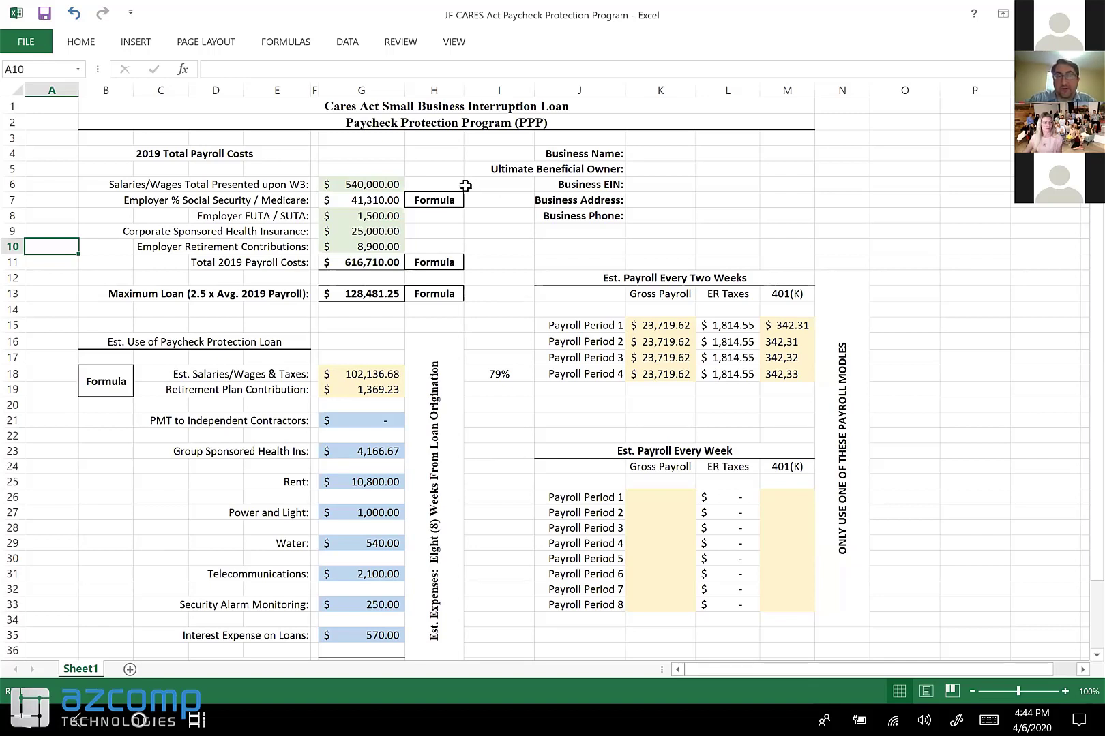
Step: Review column G from the 2019 payroll costs in G6 down to the Over/Under Utilization of PPP
left_click(390, 187)
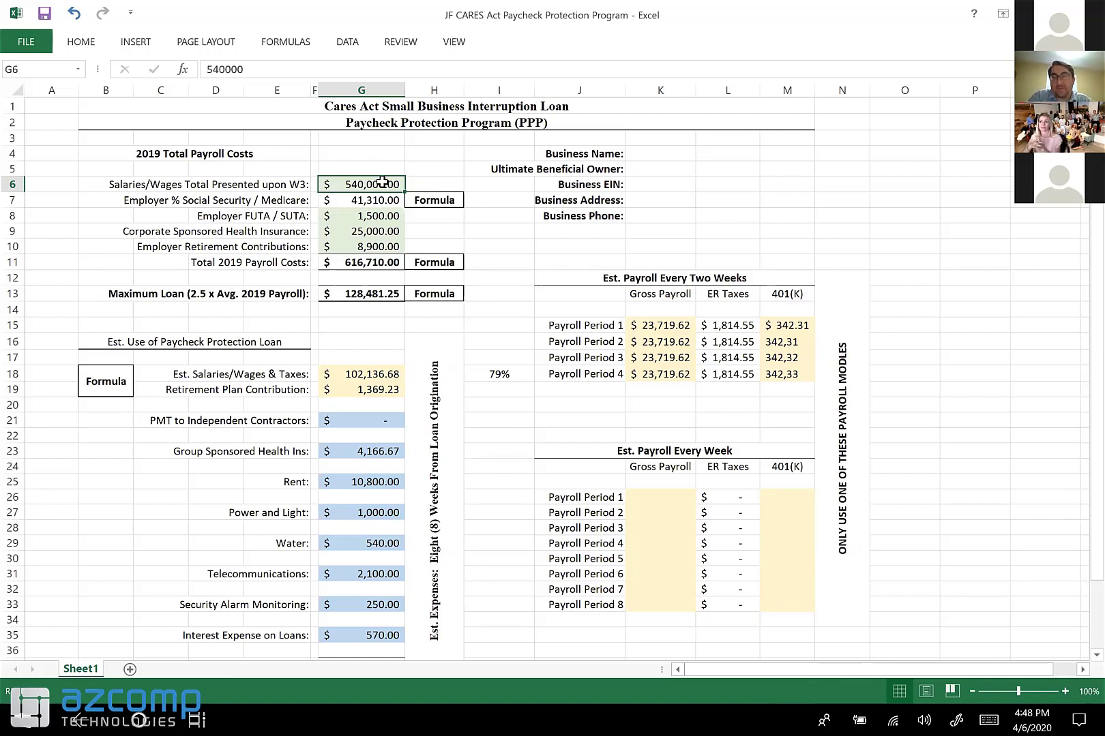
key("Down")
key("Down")
key("Down")
key("Down")
key("Down")
key("Down")
key("Down")
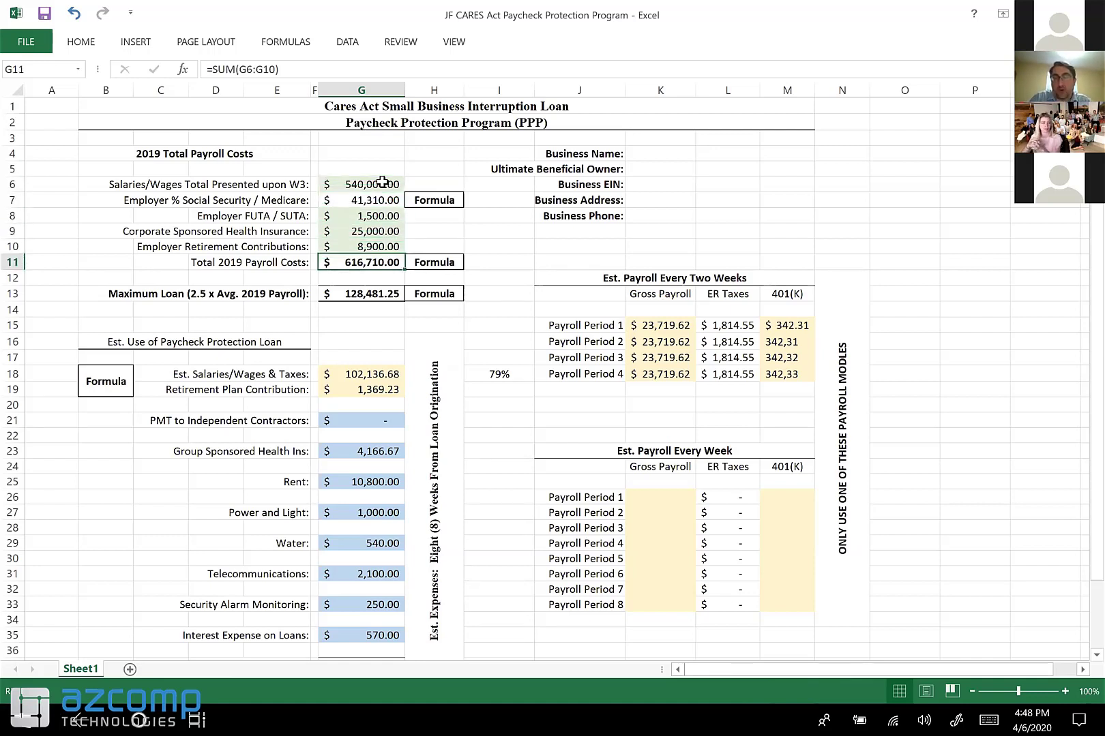
key("Down")
key("Down")
key("Down")
key("Down")
key("Down")
key("Down")
key("Down")
key("Down")
key("Down")
key("Down")
key("Down")
key("Down")
key("Down")
key("Down")
key("Down")
key("Down")
key("Down")
key("Down")
key("Down")
key("Down")
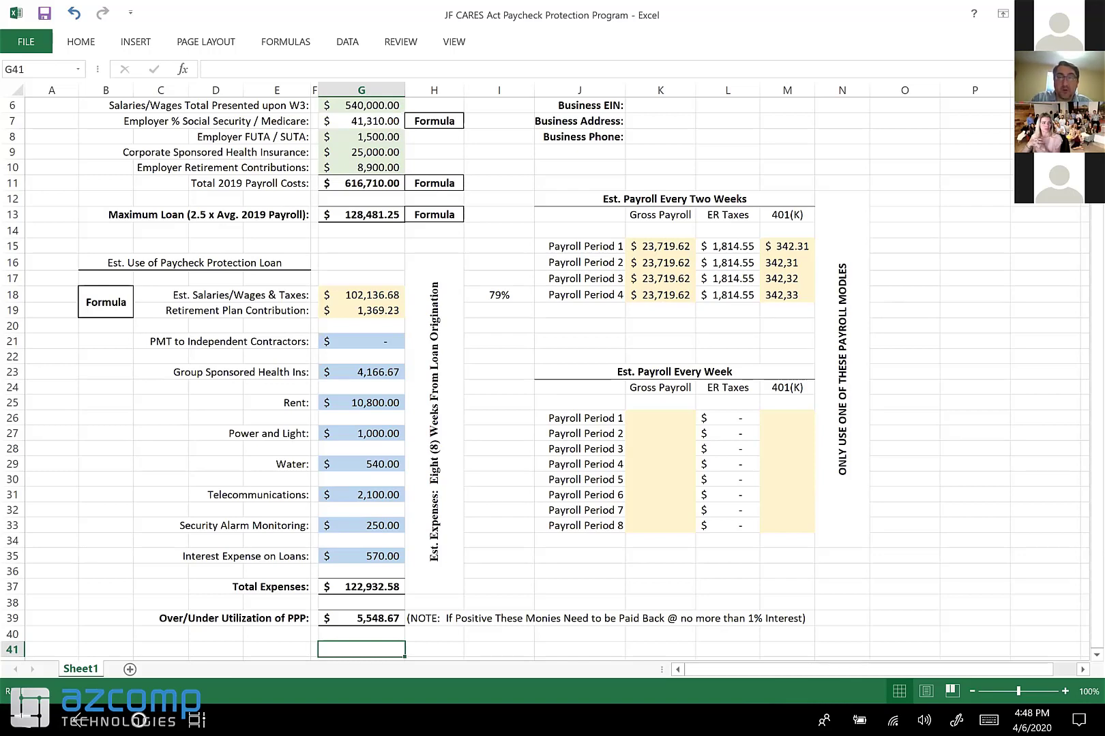
scroll(545, 341, "up", 2)
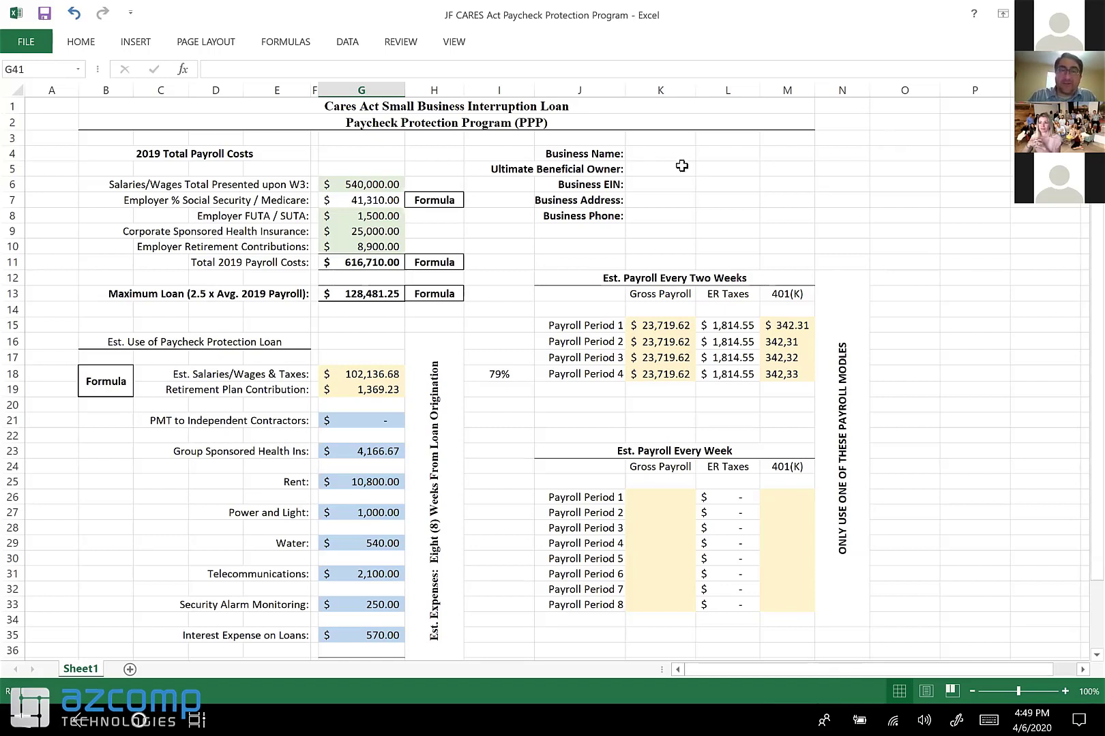
Step: Examine the Maximum Loan formula in G13 and review the payroll costs and expenses around it
left_click(379, 294)
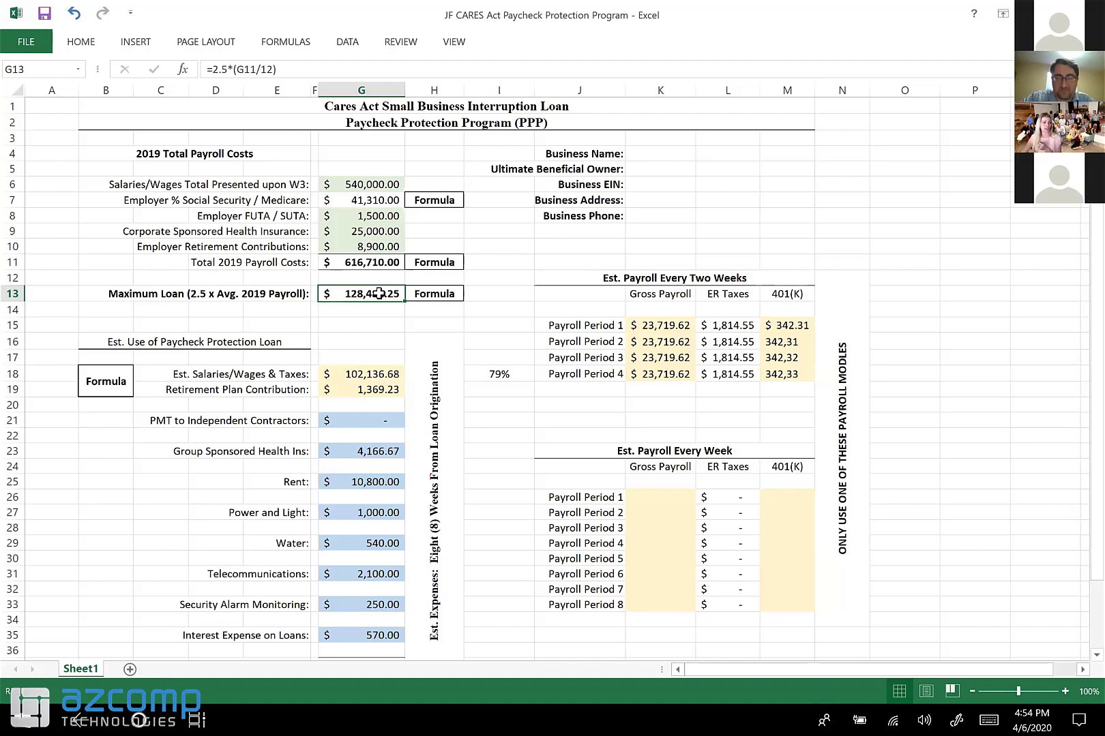
scroll(379, 294, "down", 2)
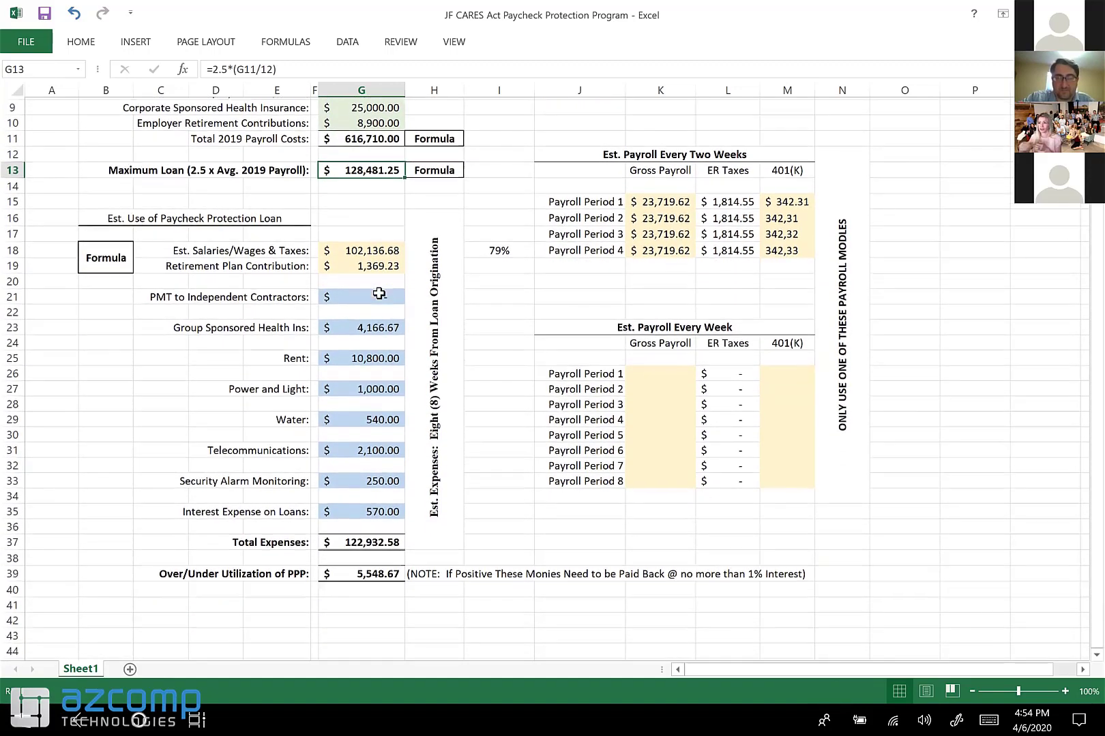
scroll(379, 294, "up", 1)
scroll(378, 293, "up", 1)
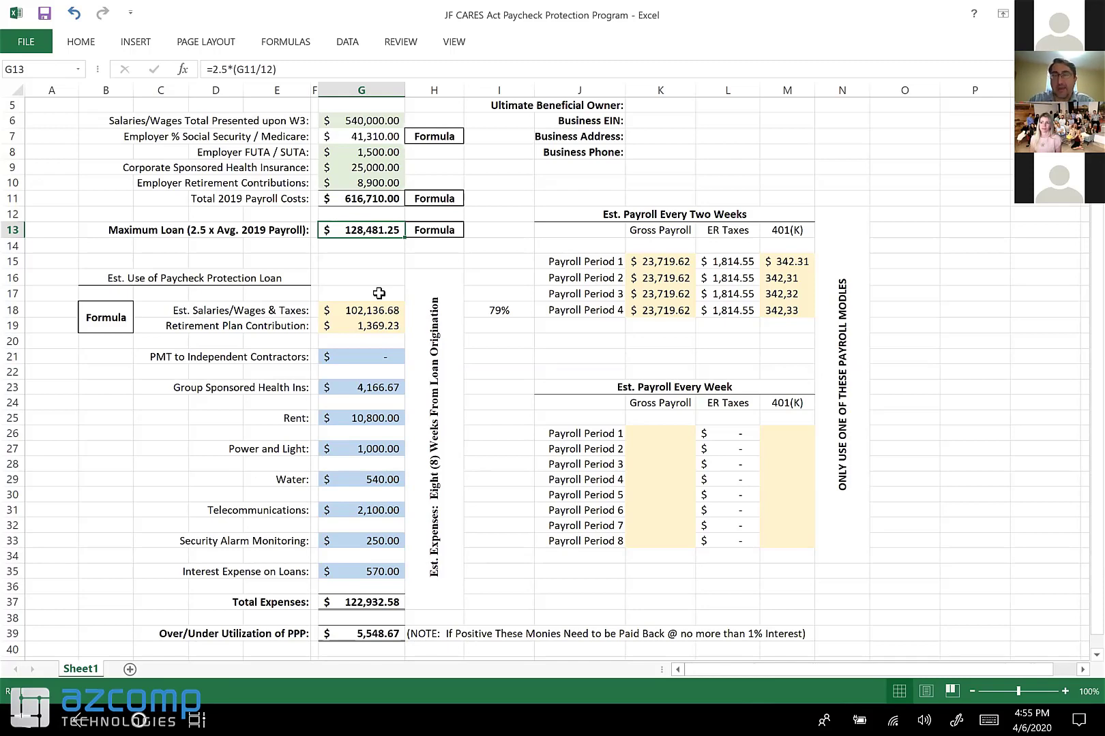
key("Up")
key("Up")
key("Up")
key("Up")
key("Up")
key("Up")
key("Up")
key("Up")
key("Up")
key("Up")
key("Up")
key("Up")
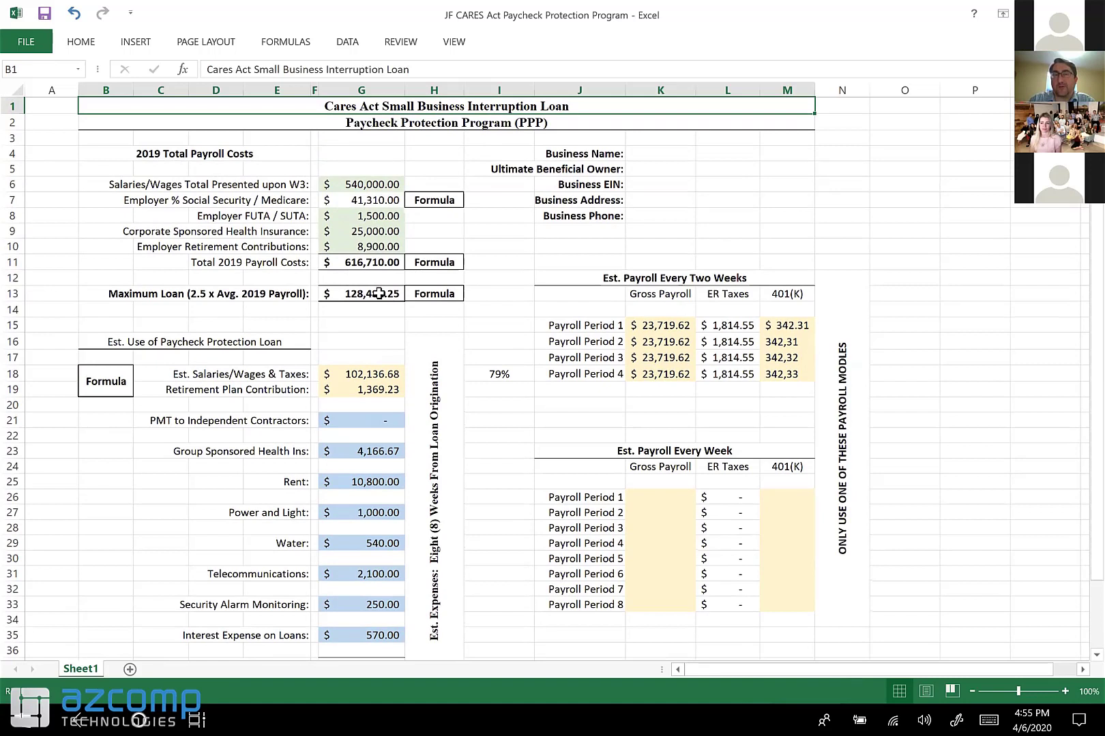
key("Down")
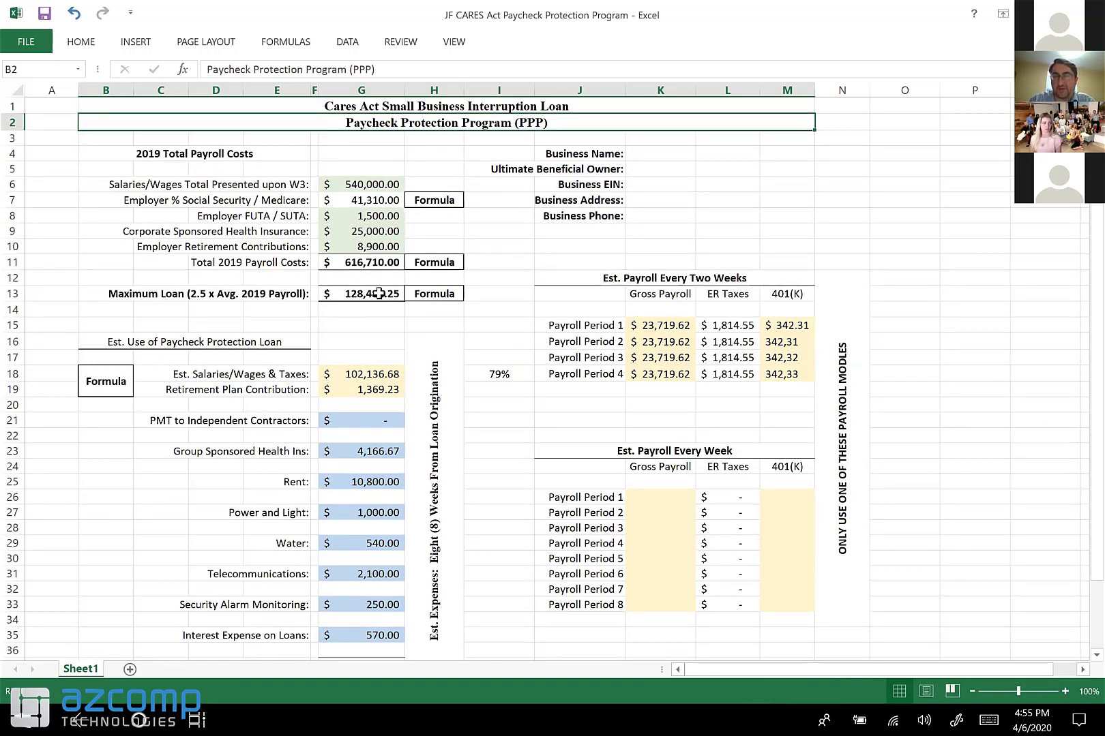
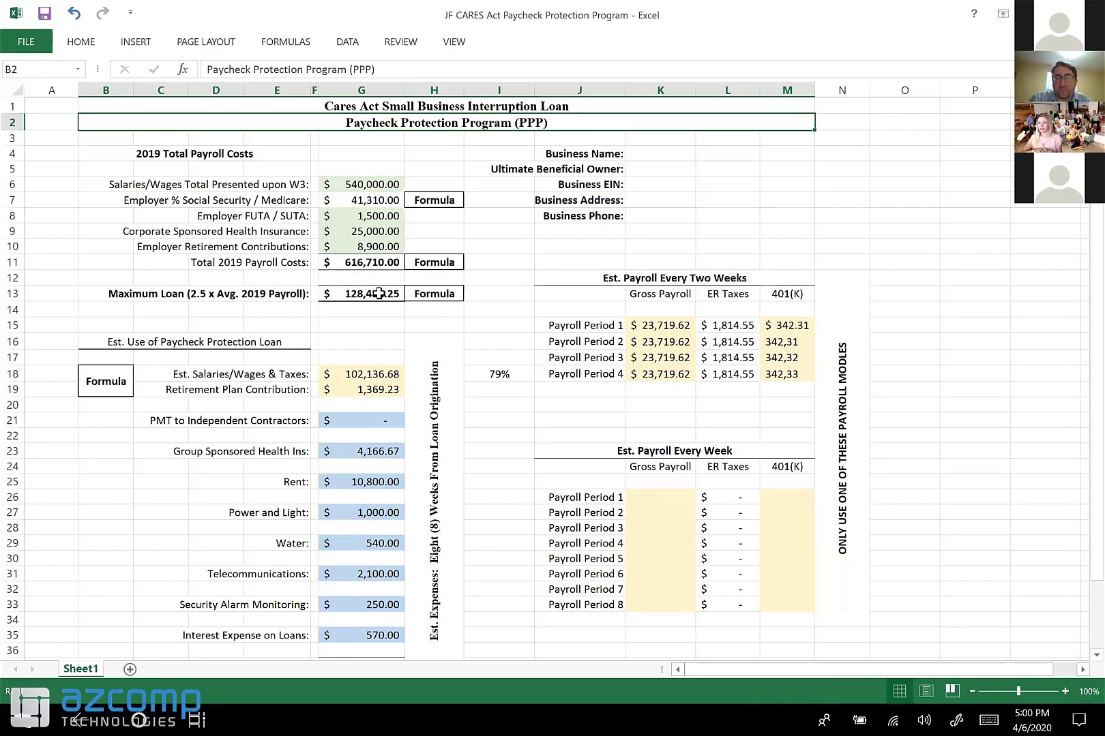
Step: Go through the payroll cost rows and inspect the formula in I18 that compares salaries with the maximum loan
key("Down")
key("Right")
key("Right")
key("Right")
key("Right")
key("Right")
key("Down")
key("Down")
key("Down")
key("Down")
key("Down")
key("Down")
key("Down")
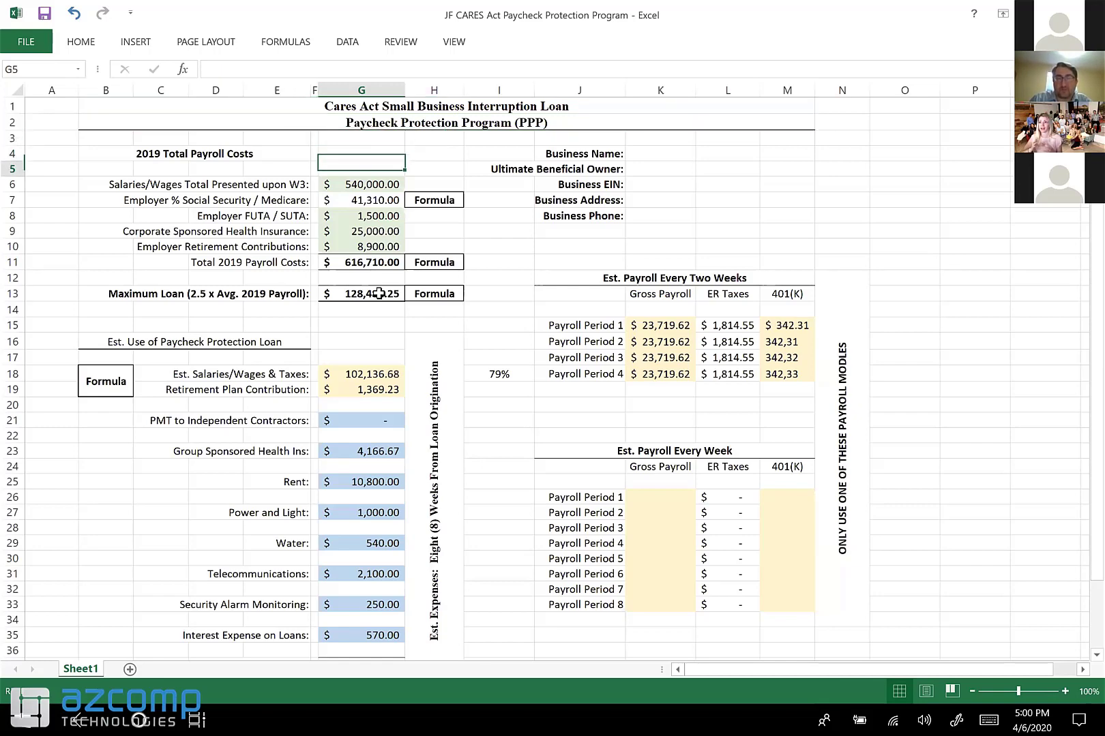
key("Down")
key("Down")
key("Down")
key("Down")
key("Down")
key("Down")
key("Down")
key("Down")
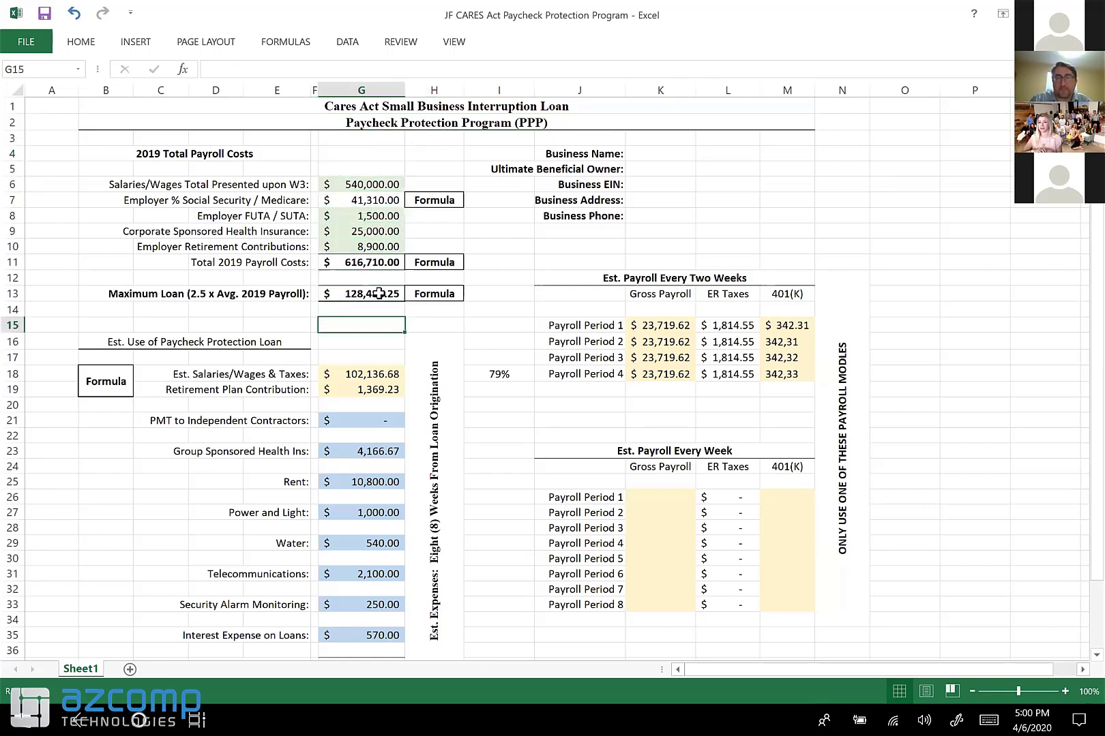
key("Right")
key("Right")
scroll(379, 293, "down", 1)
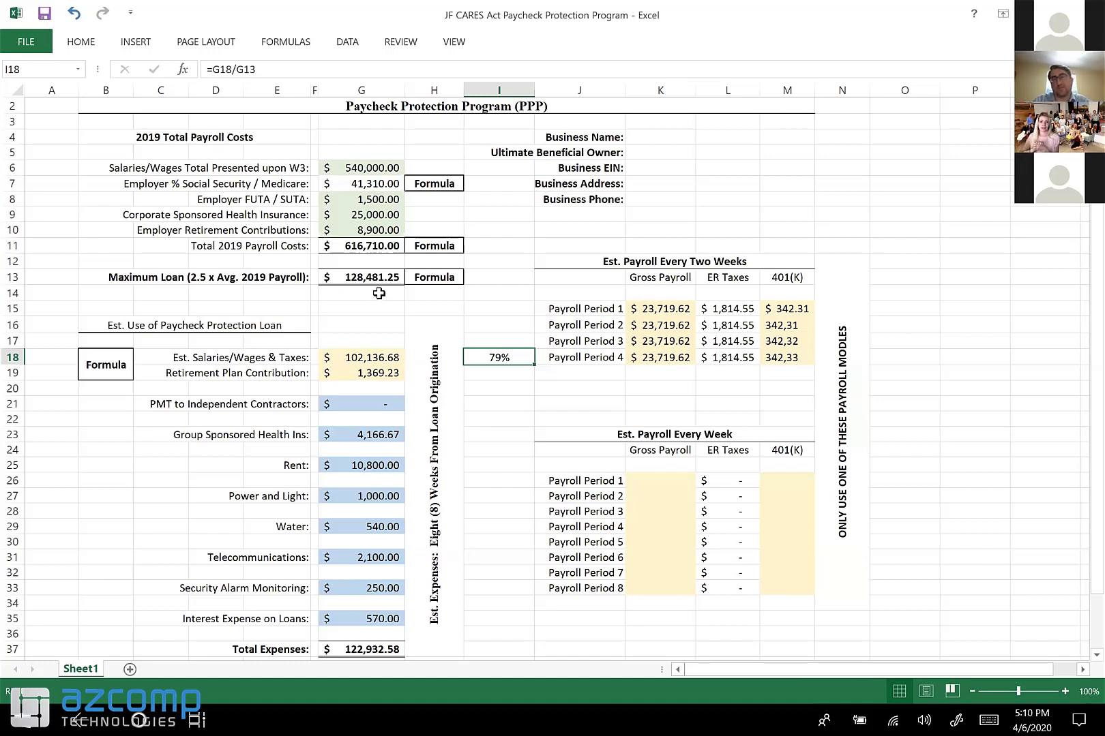
Step: Check the two-week 401(K) entries for Payroll Periods 1 and 2 in M15 and M16
left_click(782, 308)
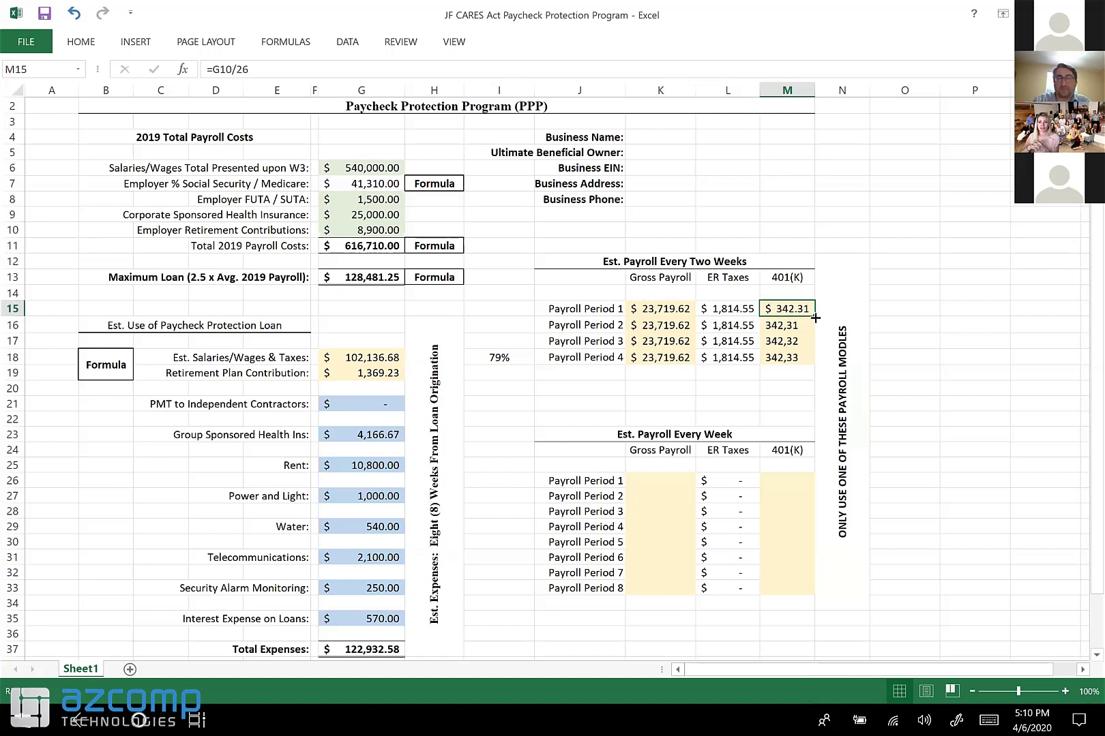
left_click(798, 324)
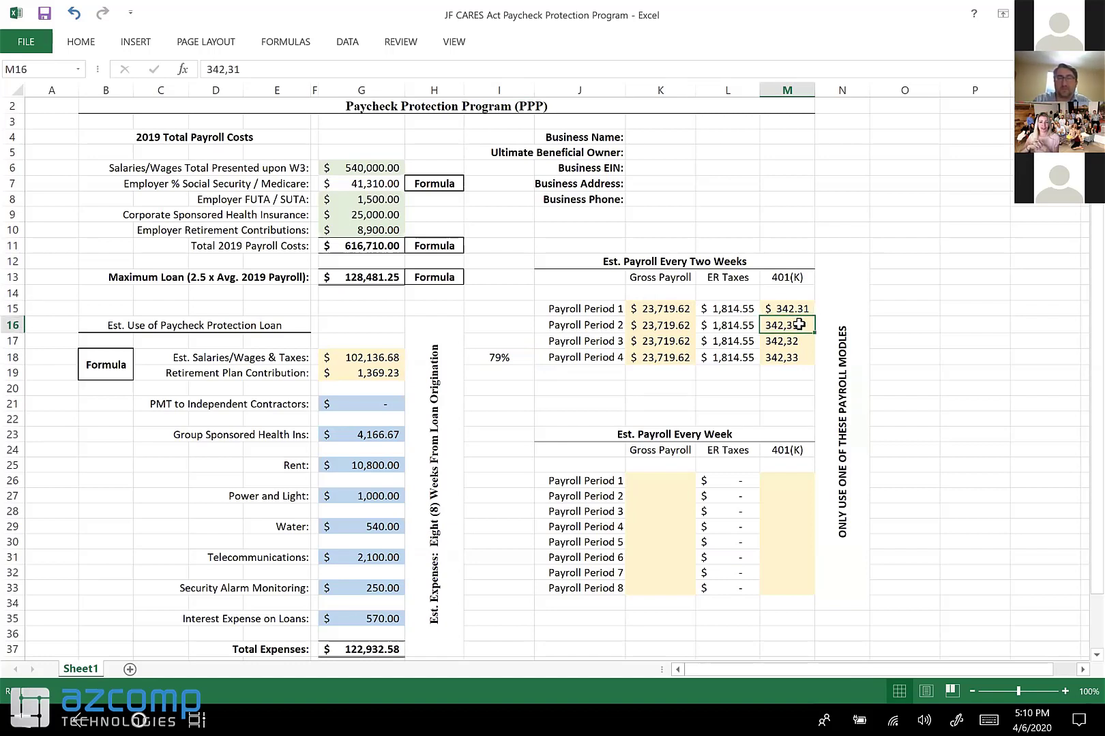